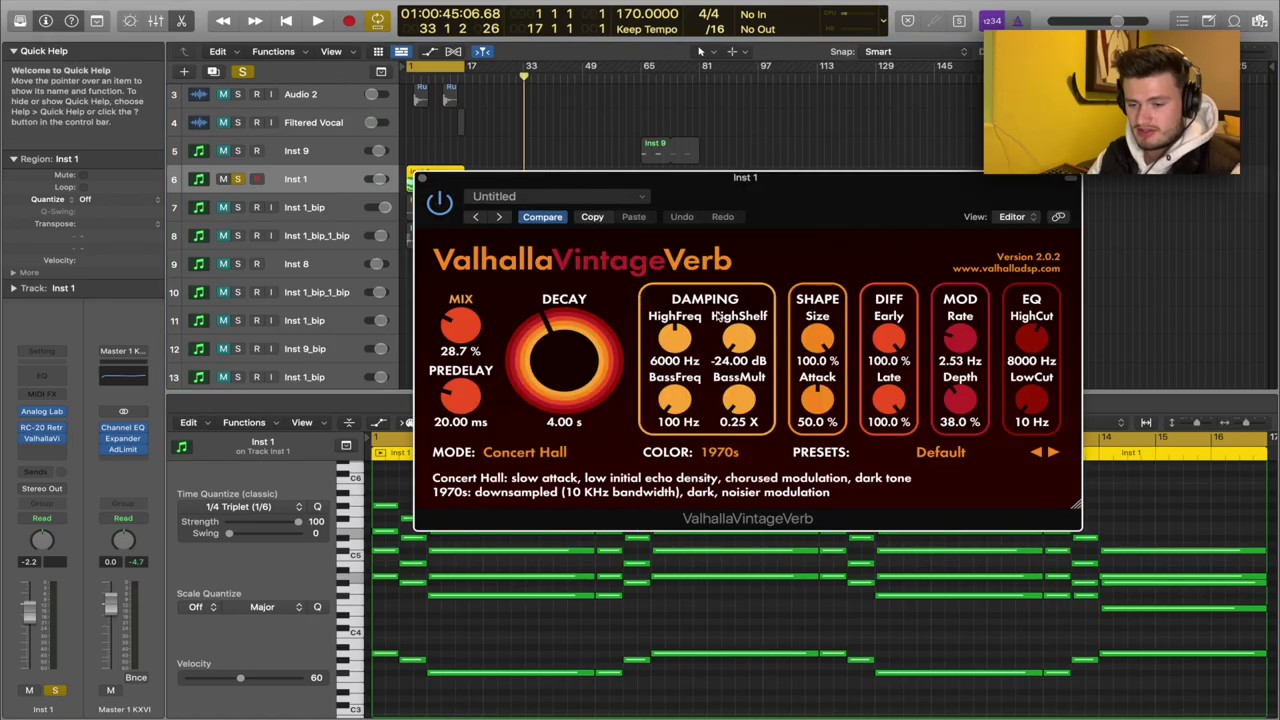
Close the ValhallaVintageVerb window and play the Inst 1 chord progression from bar 1.
key(super+w)
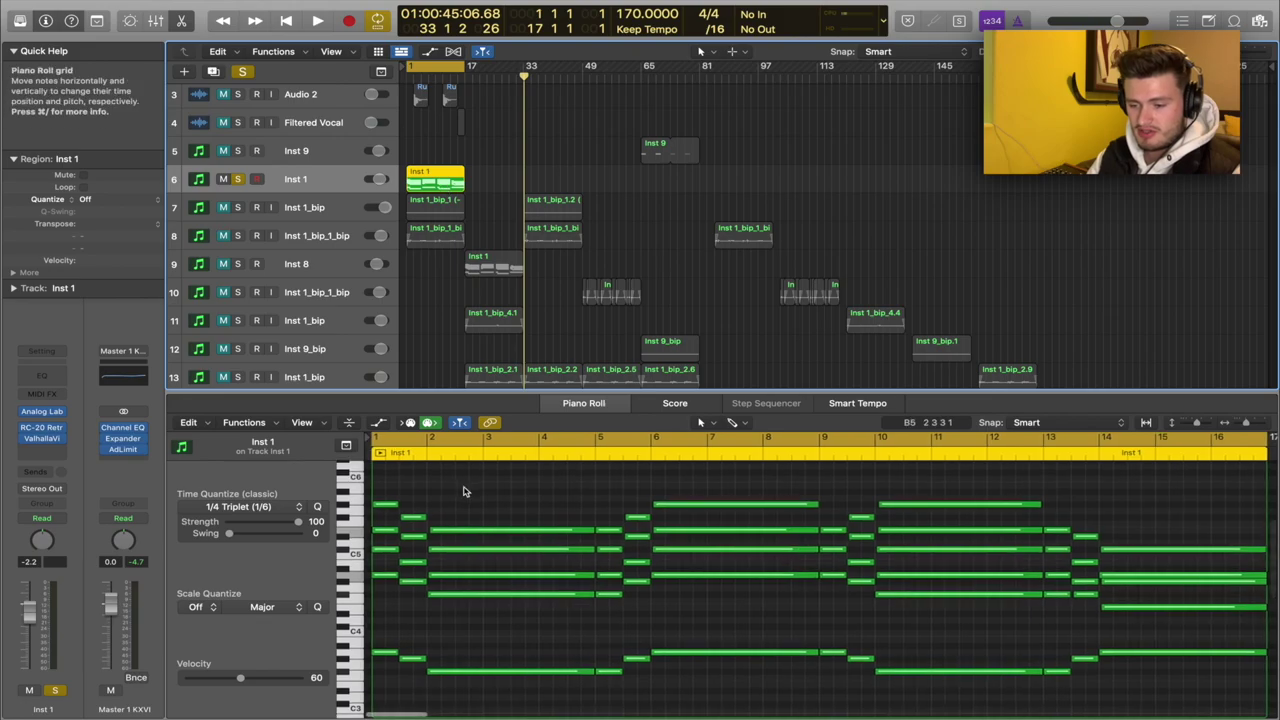
key(Return)
key(space)
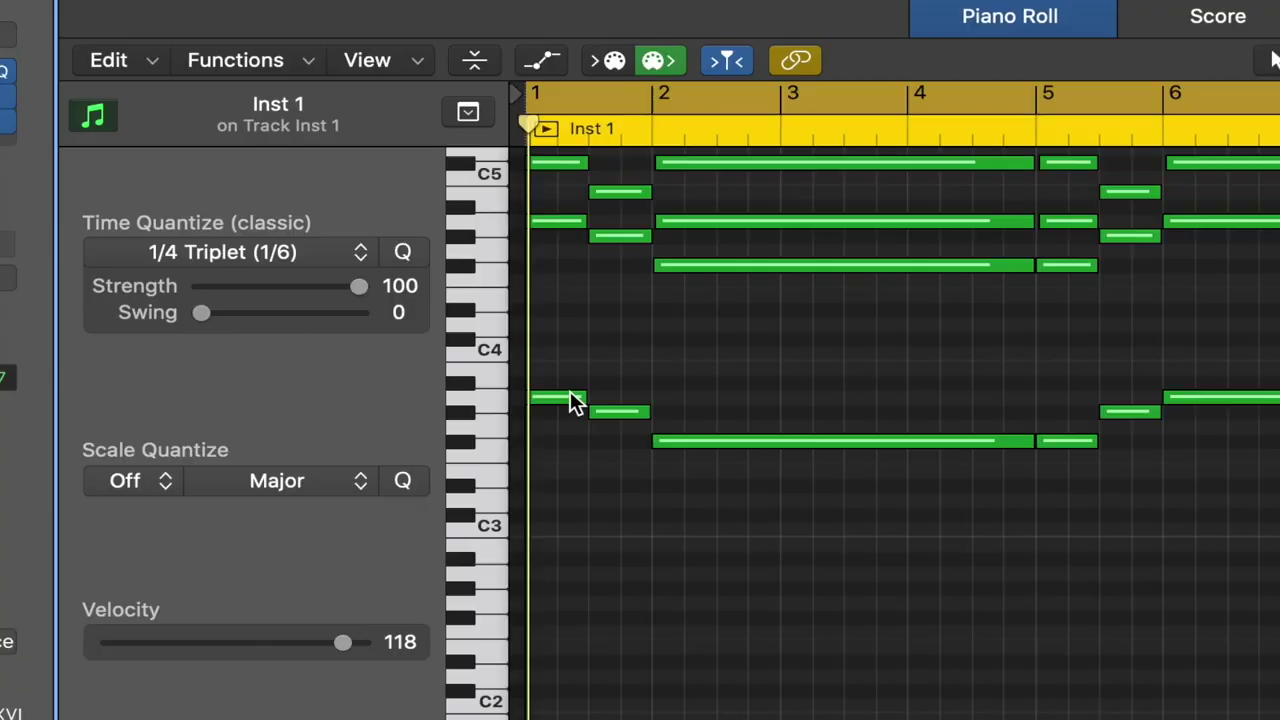
Select the low bass notes, including the long bars 2–5 note, to check them.
click(392, 570)
click(410, 576)
click(437, 589)
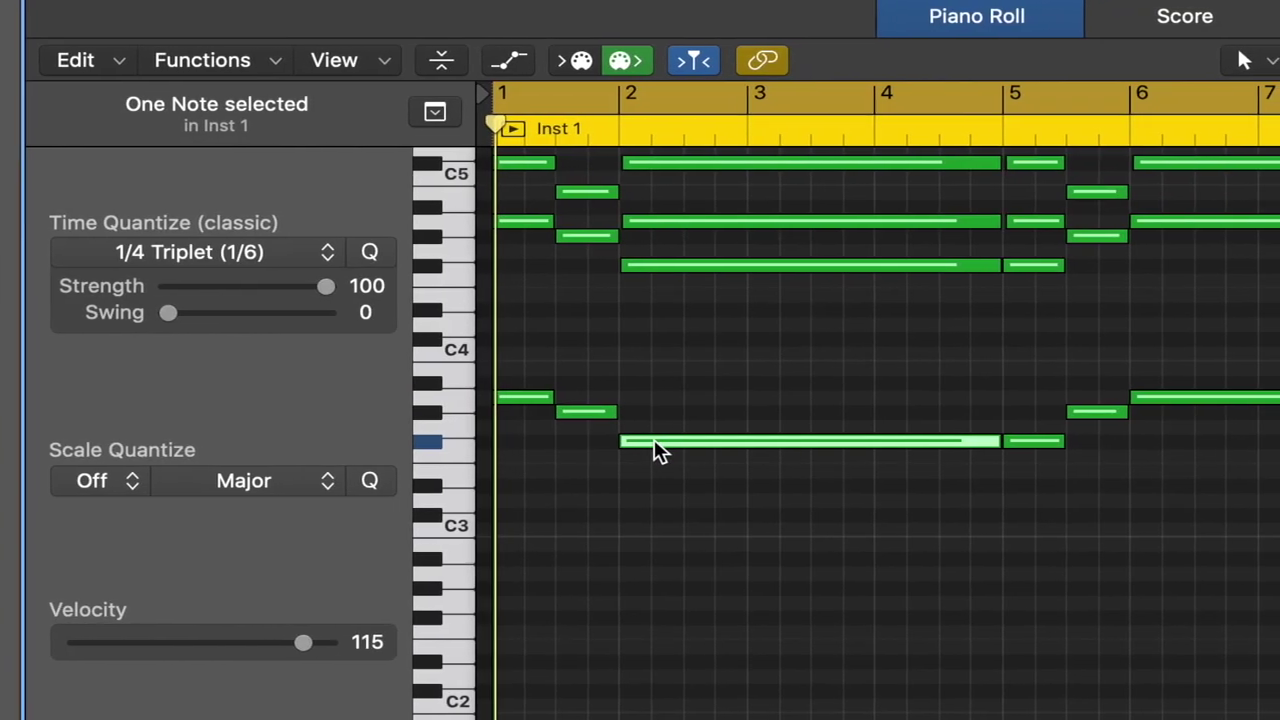
click(711, 411)
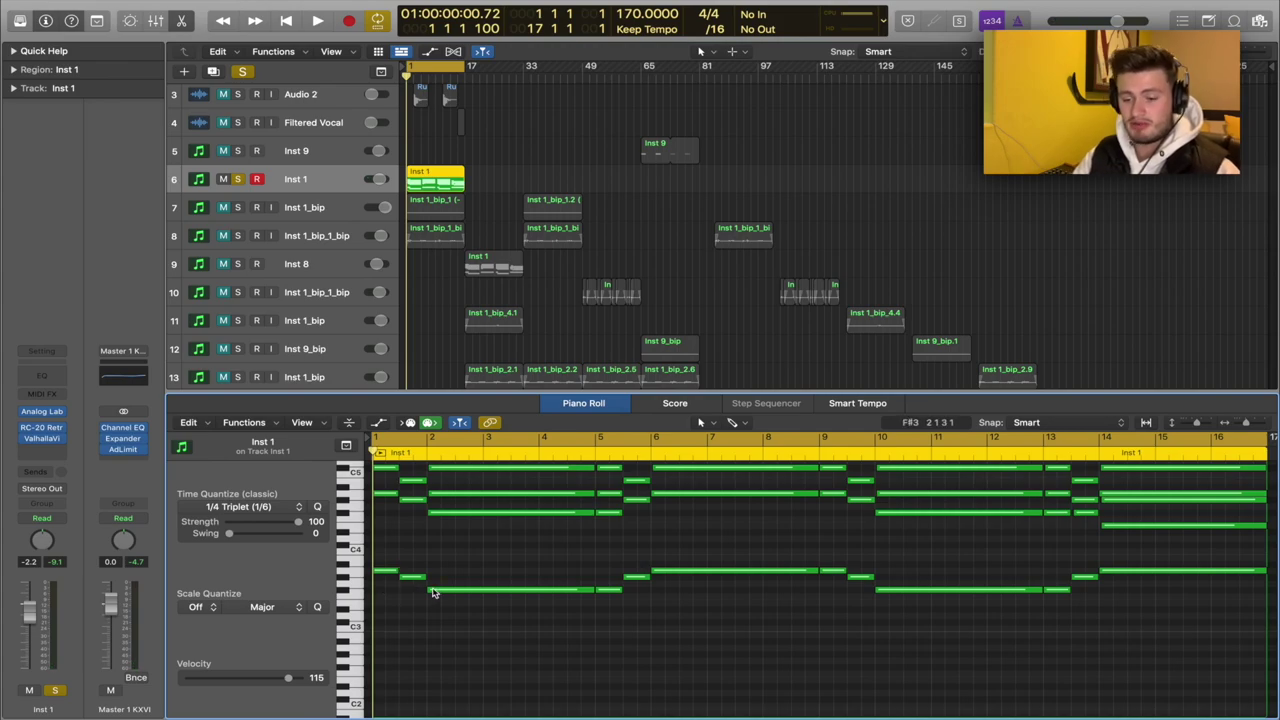
scroll(432, 590, up, 3)
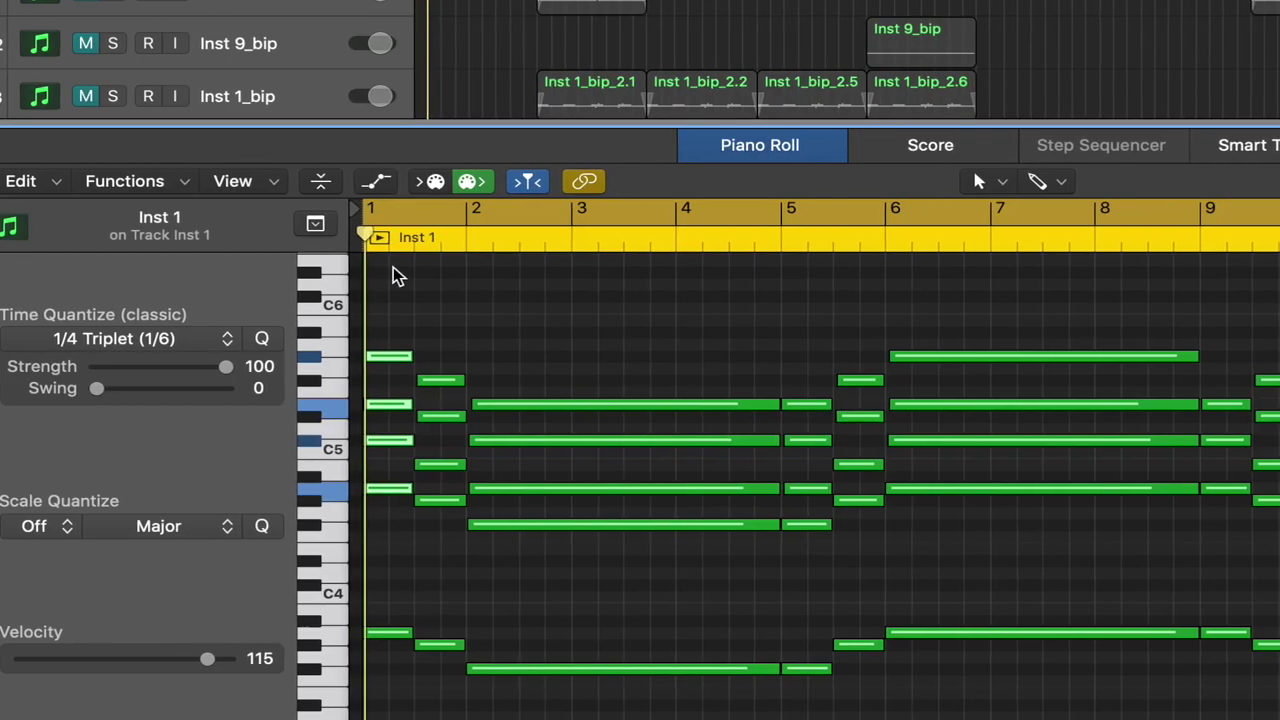
Marquee-select the first chord and the long bars 2–5 chord, then scroll through the region.
drag(387, 473, 385, 596)
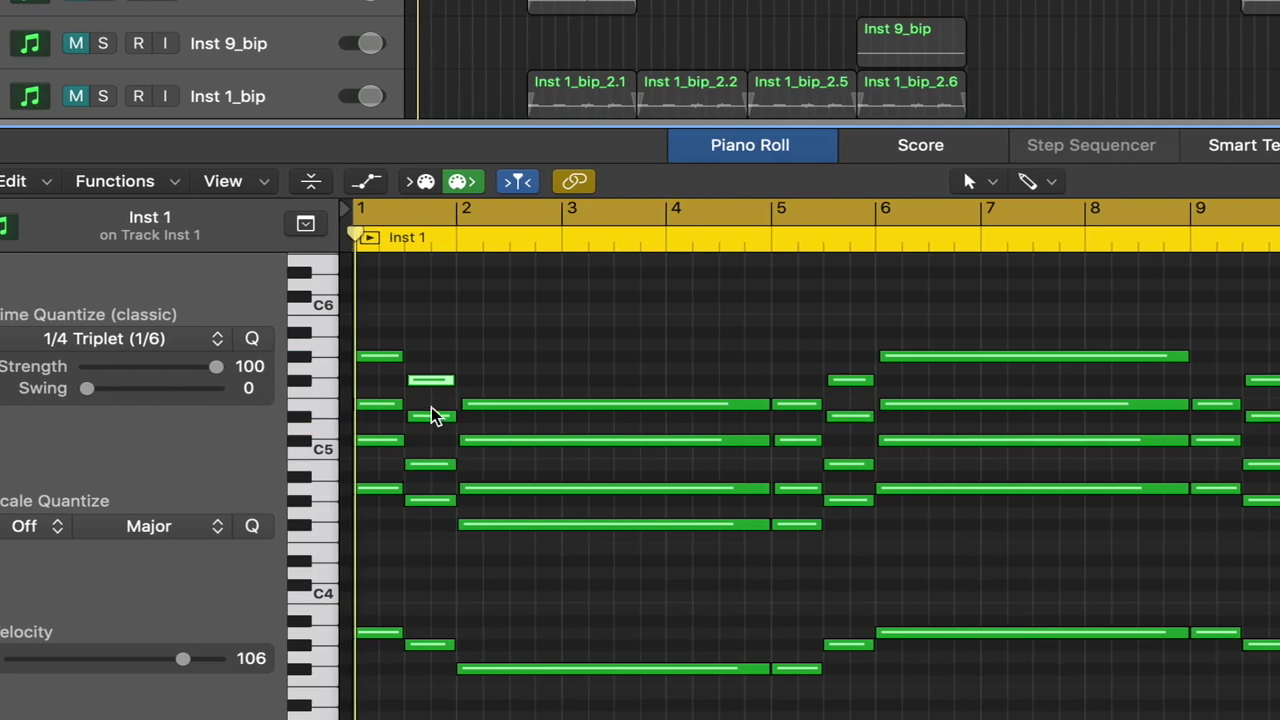
drag(429, 543, 423, 543)
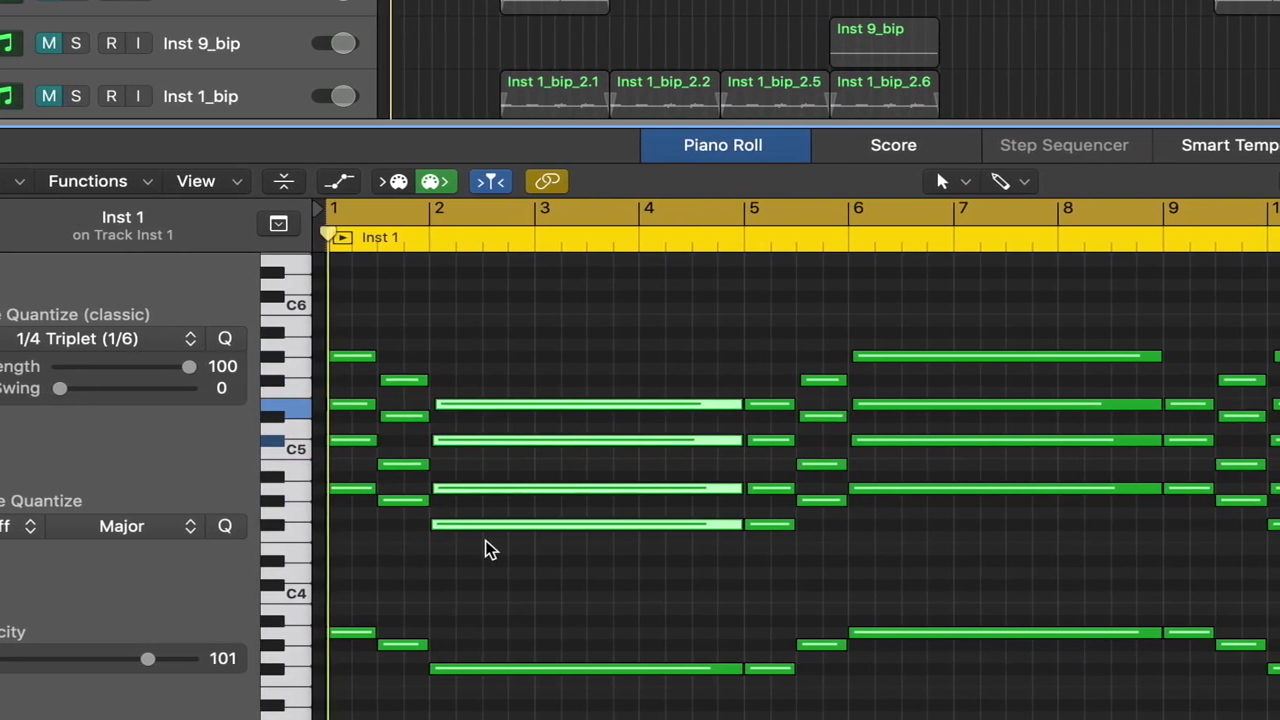
scroll(495, 614, down, 1)
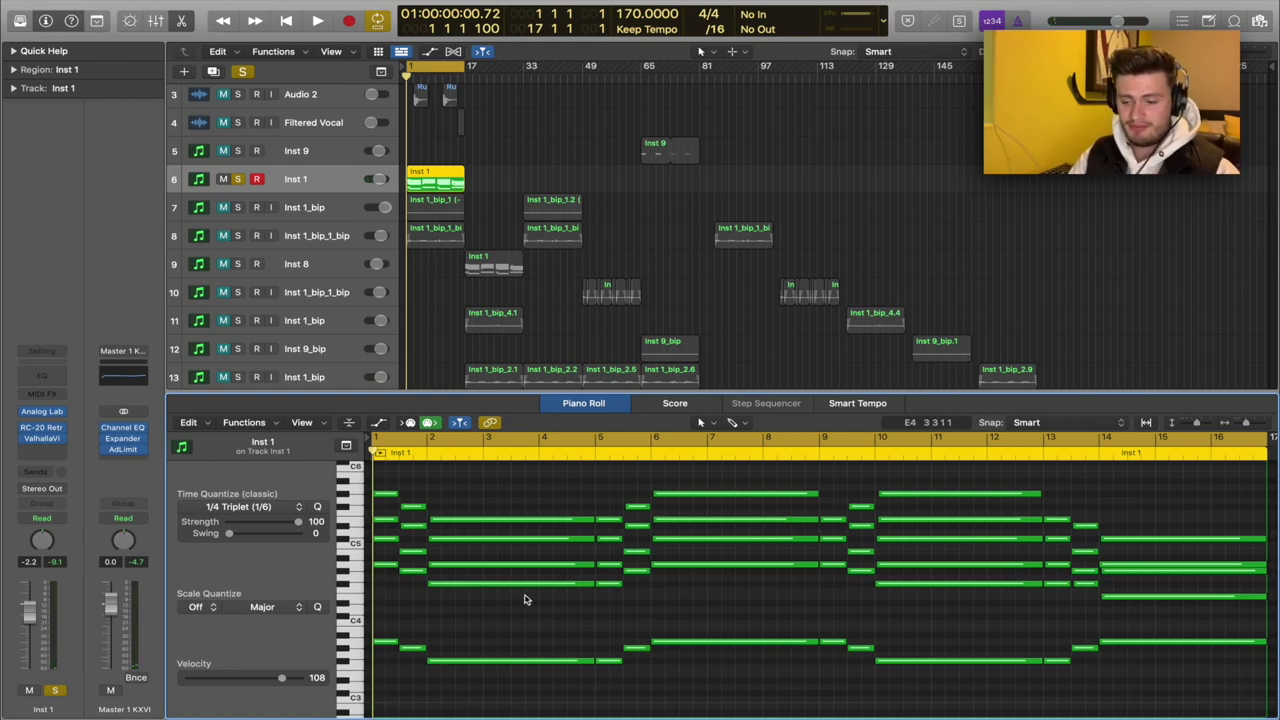
scroll(575, 588, up, 1)
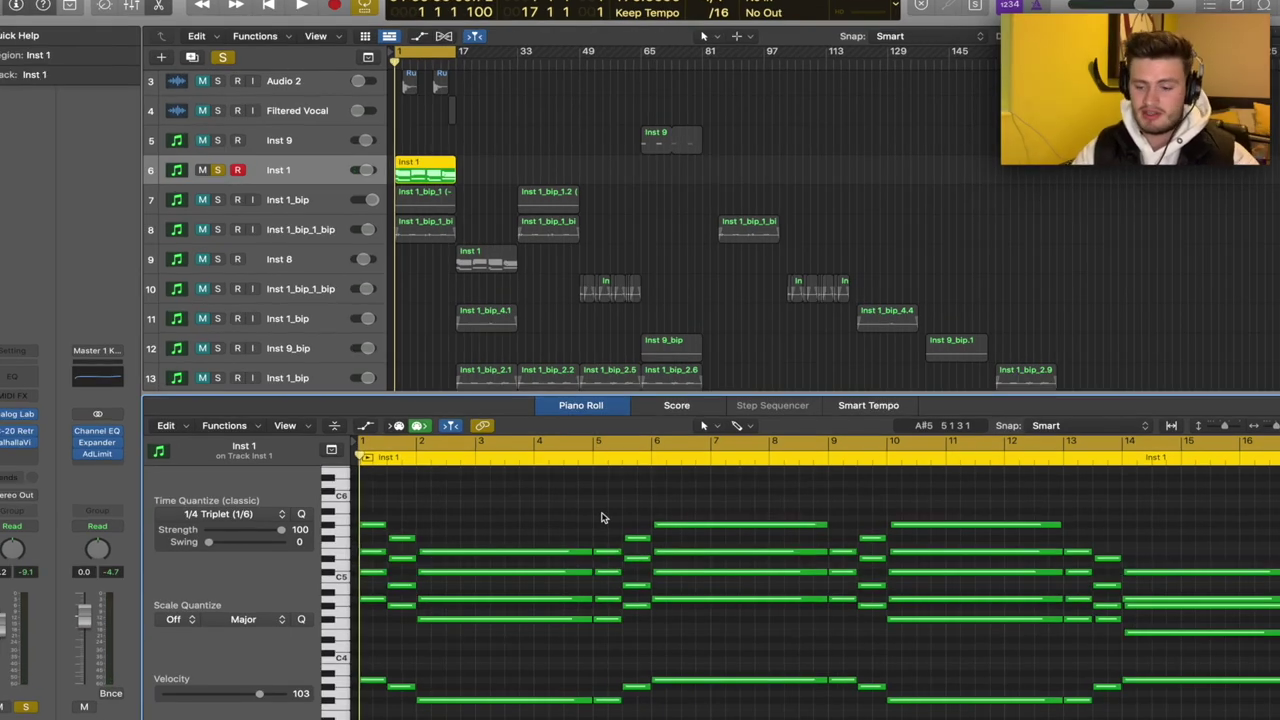
scroll(590, 500, right, 5)
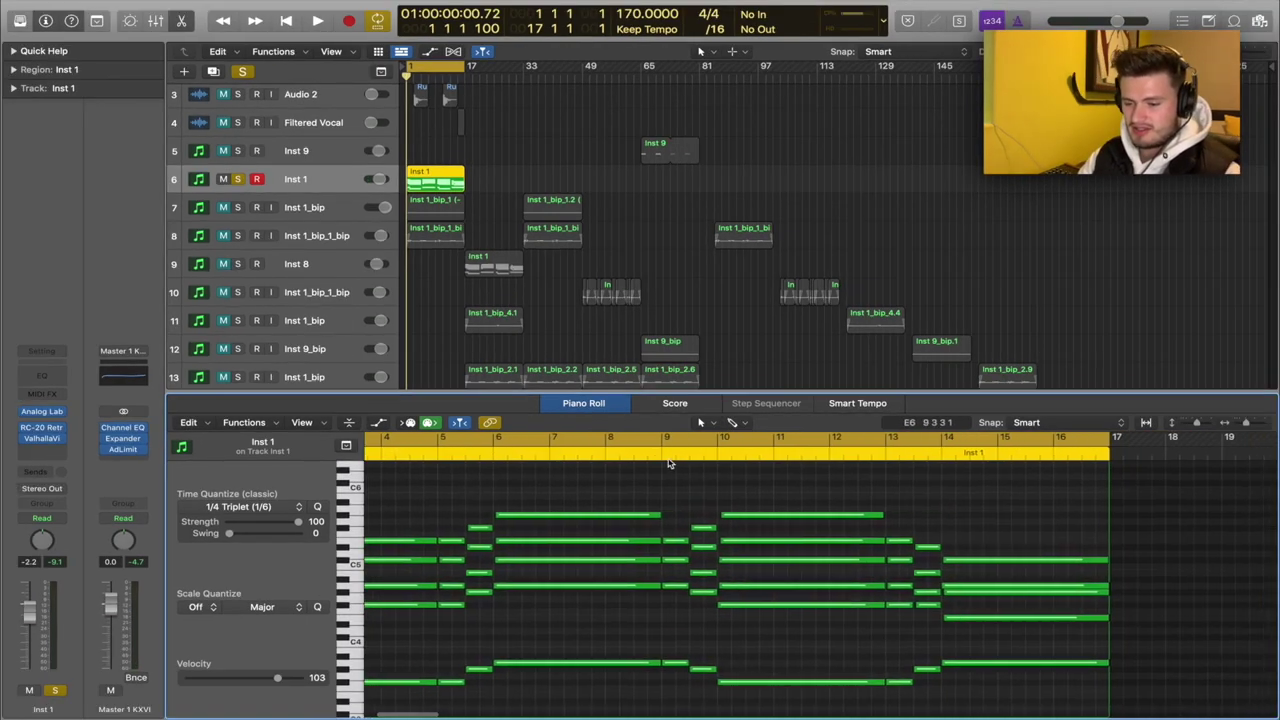
scroll(700, 584, right, 2)
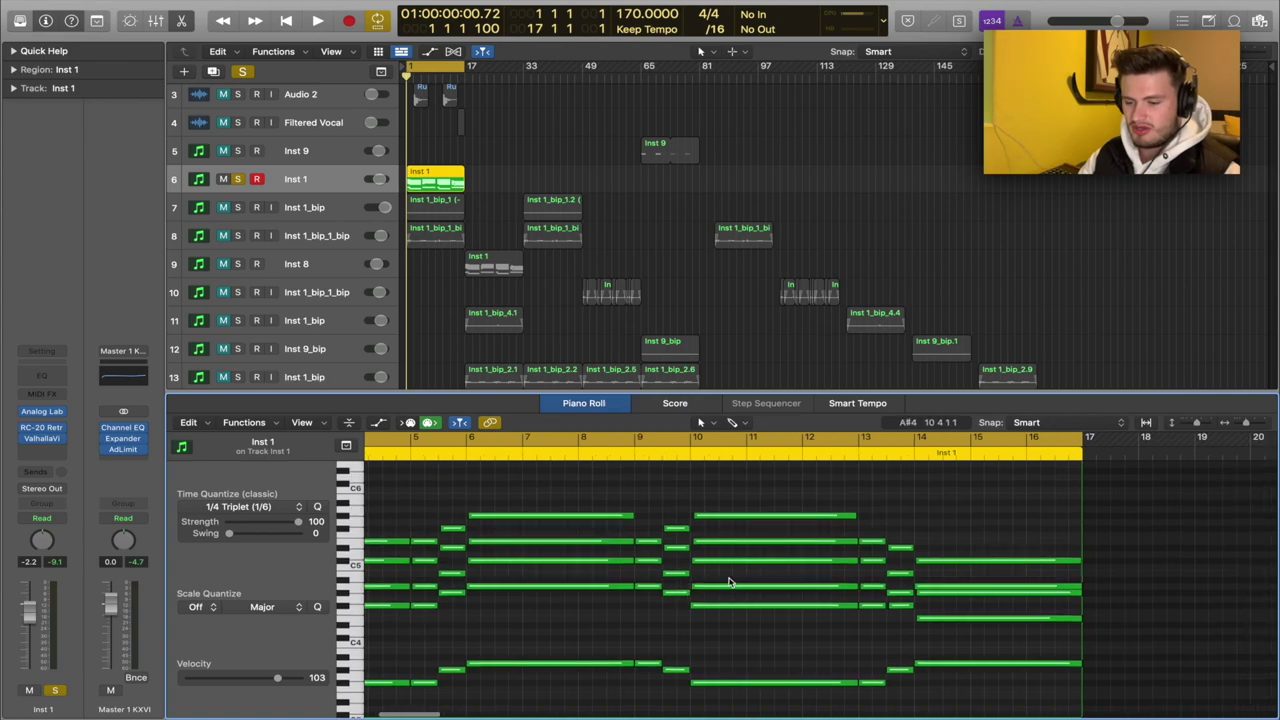
scroll(728, 584, left, 5)
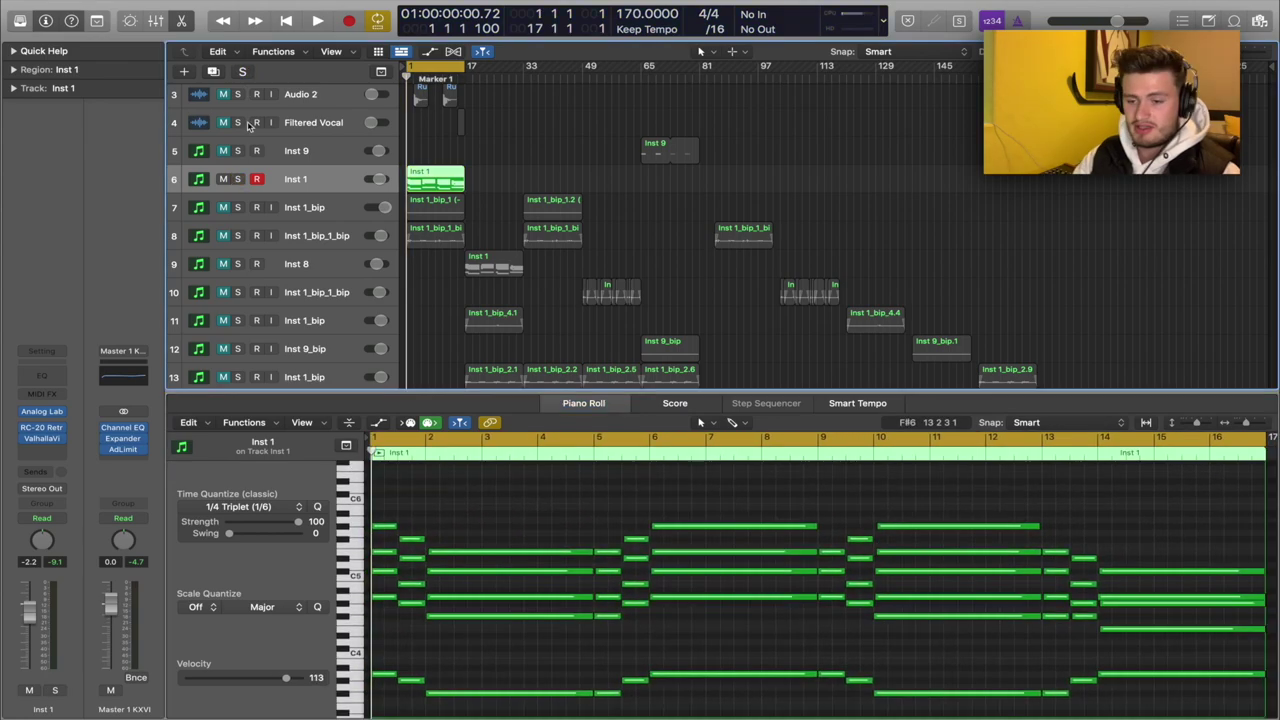
Mute the Inst 1 keys track and select the Inst 1_bip track.
click(222, 179)
click(317, 207)
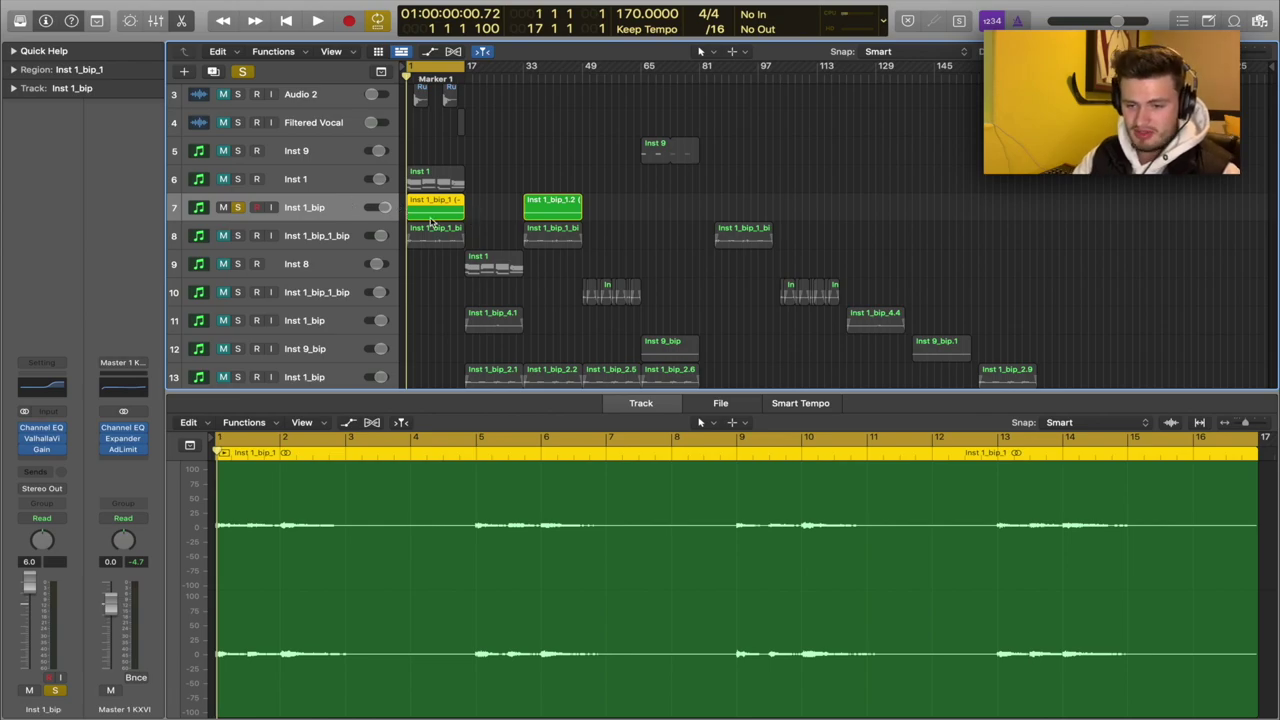
scroll(430, 218, up, 5)
Inspect the Inst 1_bip Channel EQ, ValhallaVintageVerb and Gain settings, then close them.
click(41, 428)
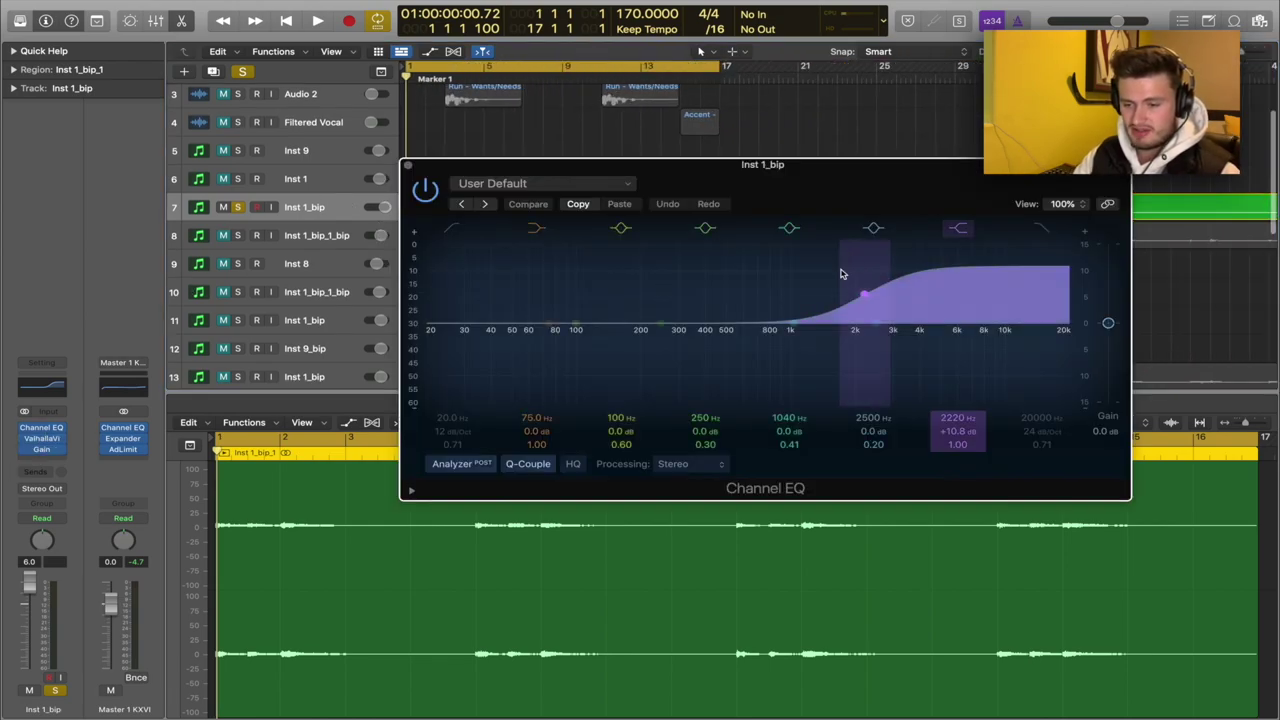
drag(862, 183, 837, 169)
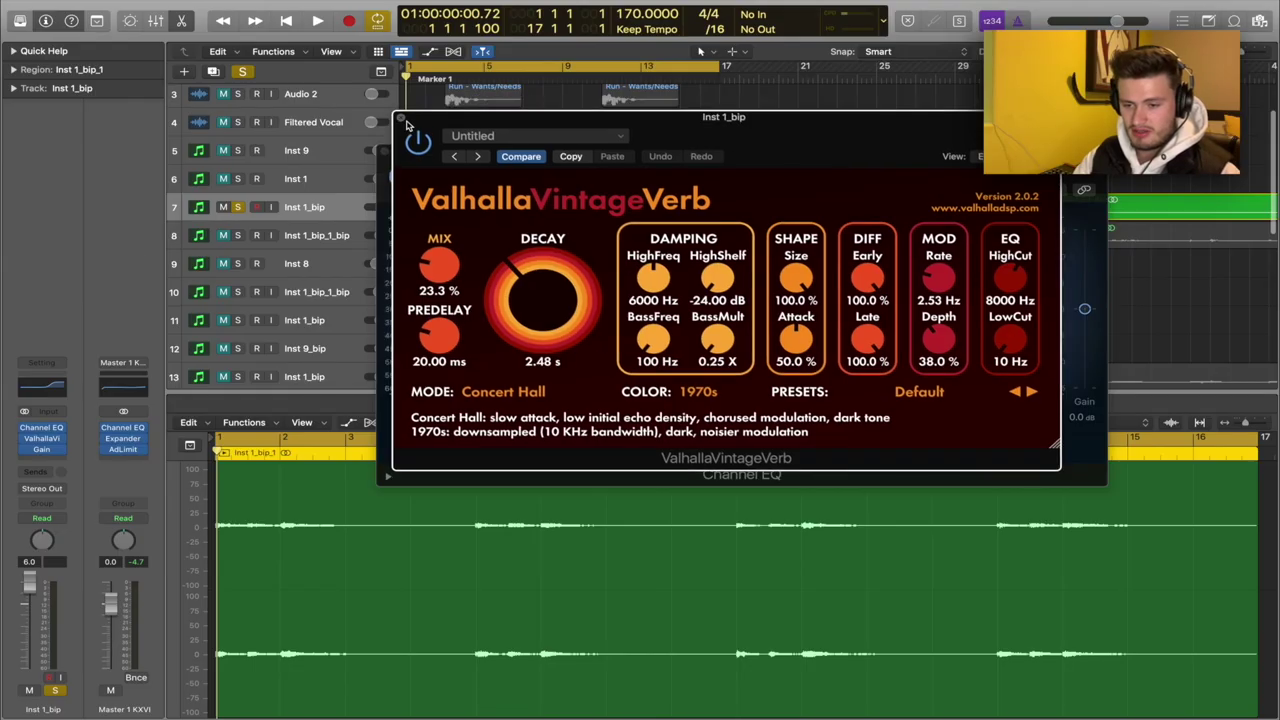
click(401, 119)
click(383, 152)
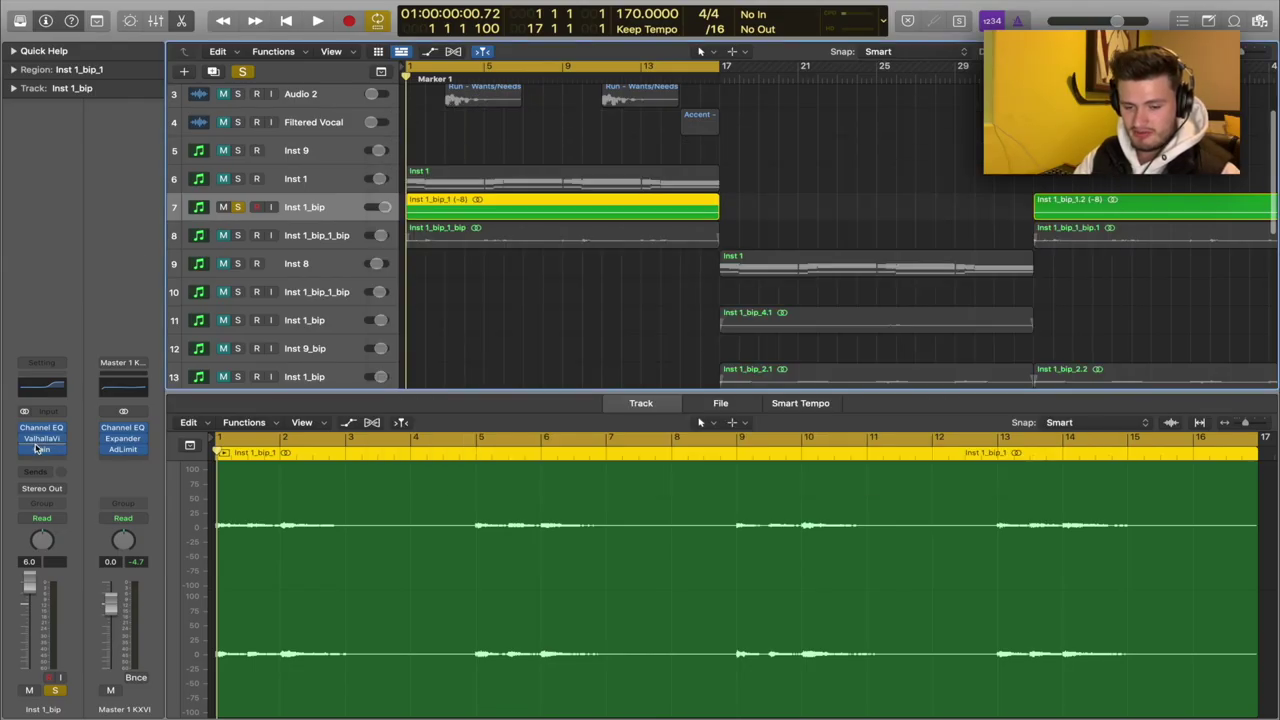
click(42, 449)
drag(417, 170, 387, 126)
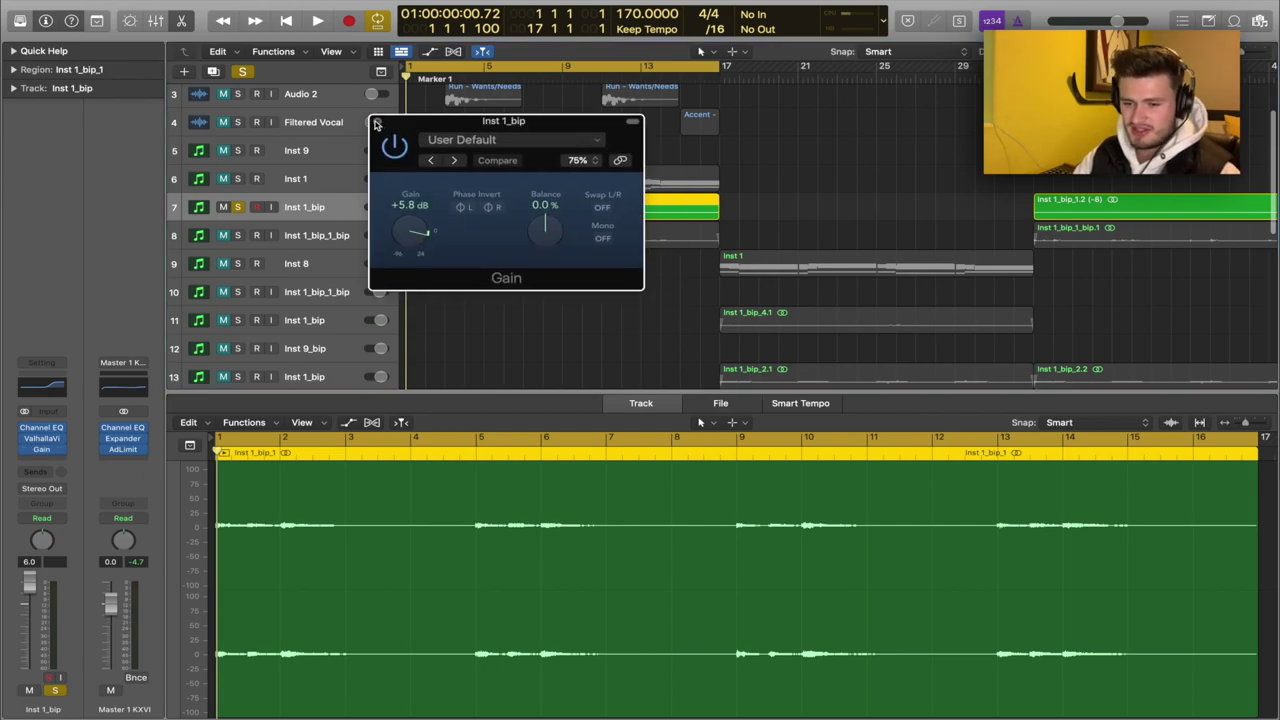
click(376, 122)
Re-solo Inst 1_bip and play the layer back on its own.
click(240, 71)
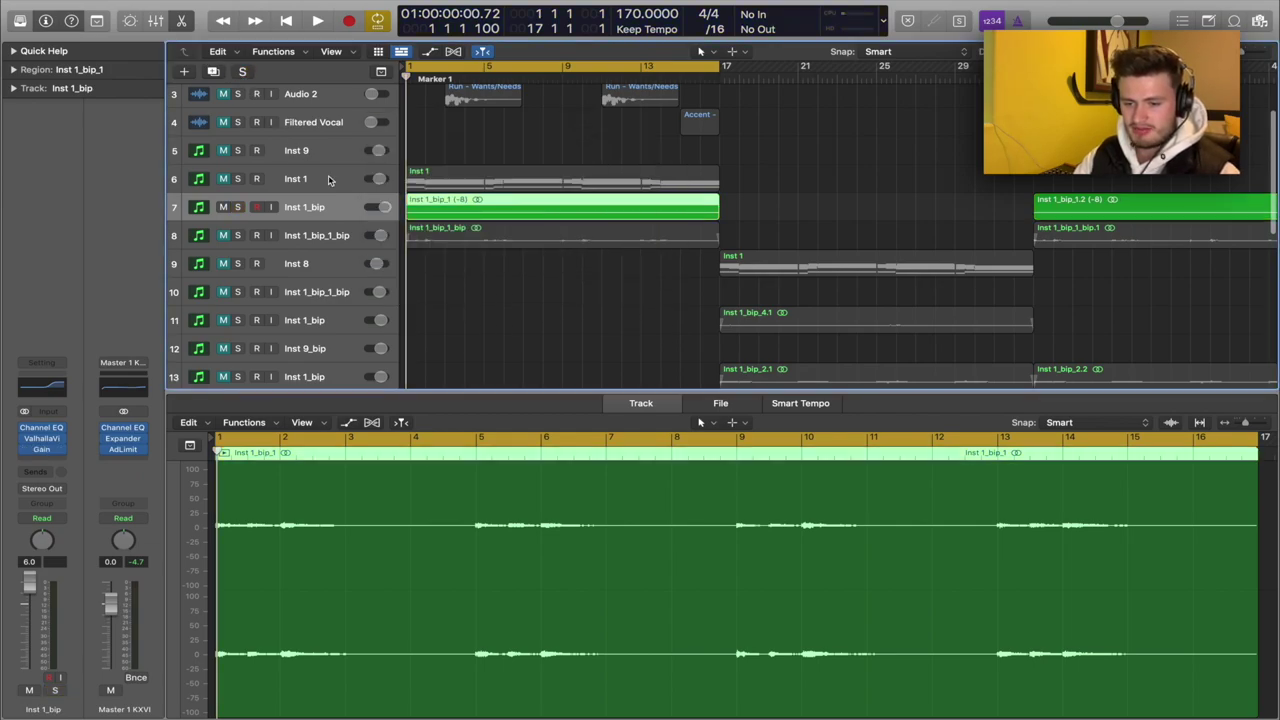
click(239, 209)
key(space)
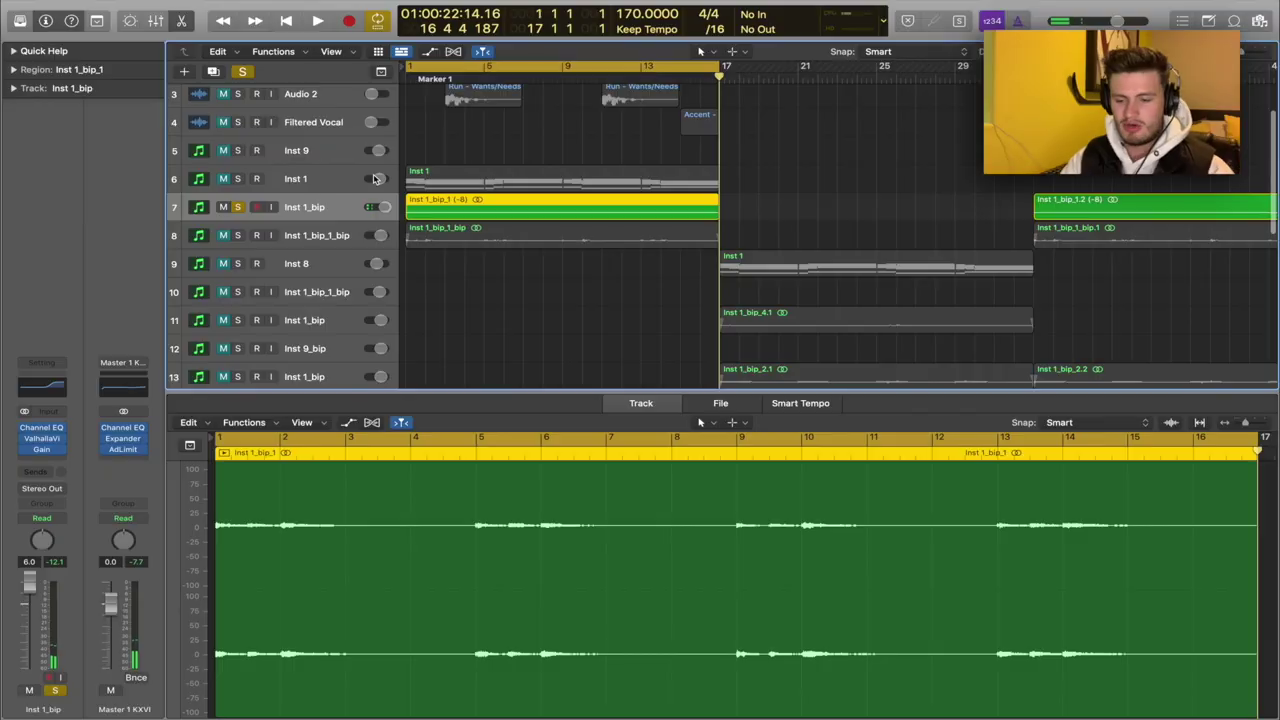
Unsolo Inst 1_bip and scroll down the track list toward the Inst 8 track.
click(243, 71)
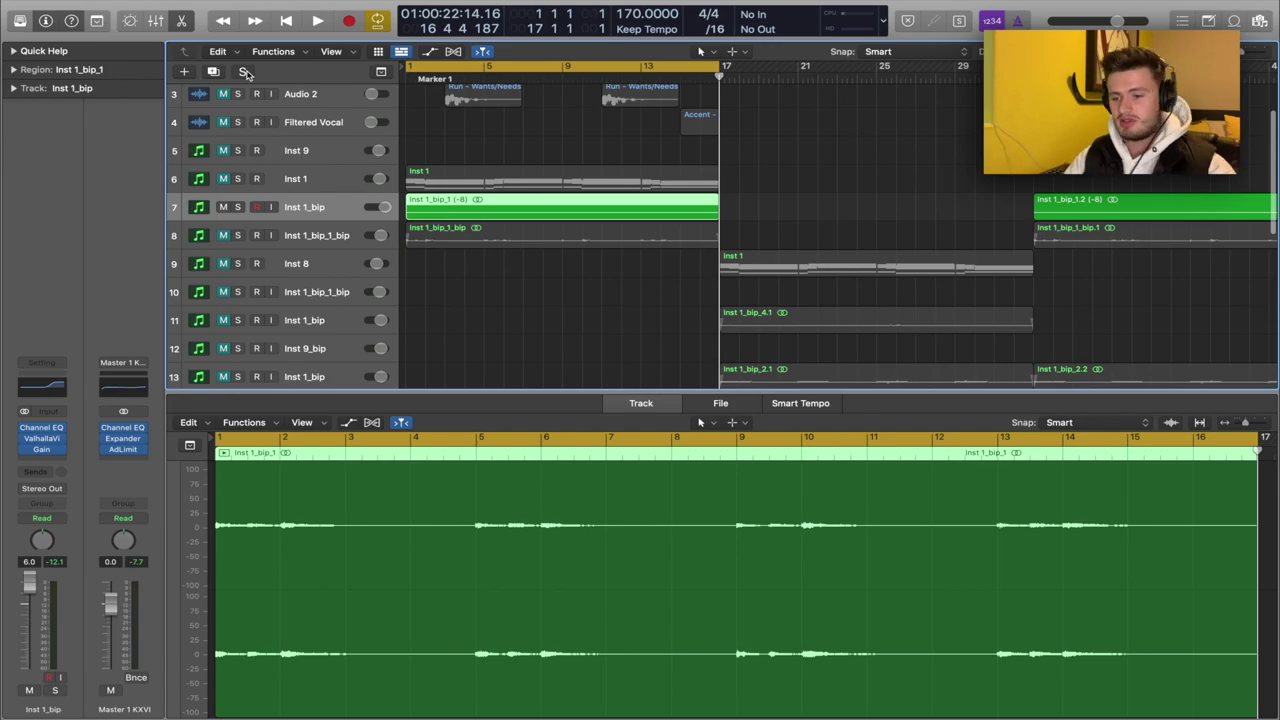
scroll(549, 130, down, 2)
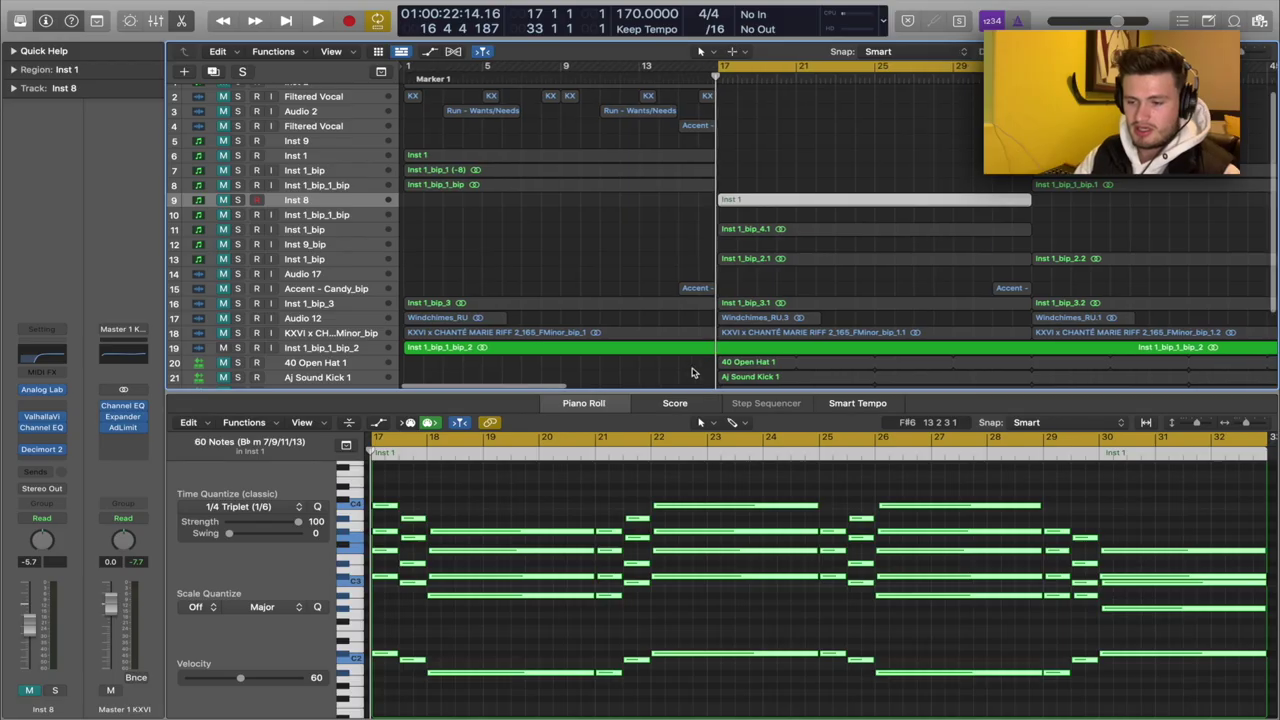
Solo the Inst 8 track and clear the Piano Roll note selection.
scroll(256, 180, right, 1)
click(238, 202)
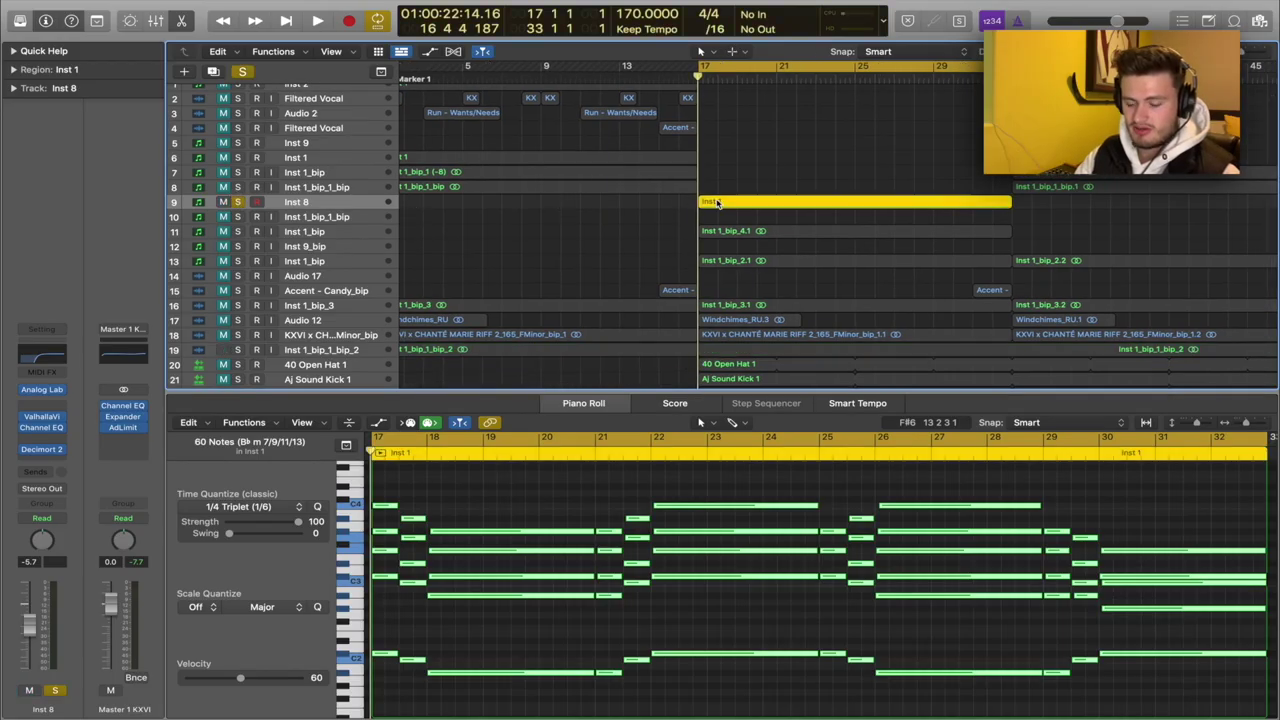
click(513, 502)
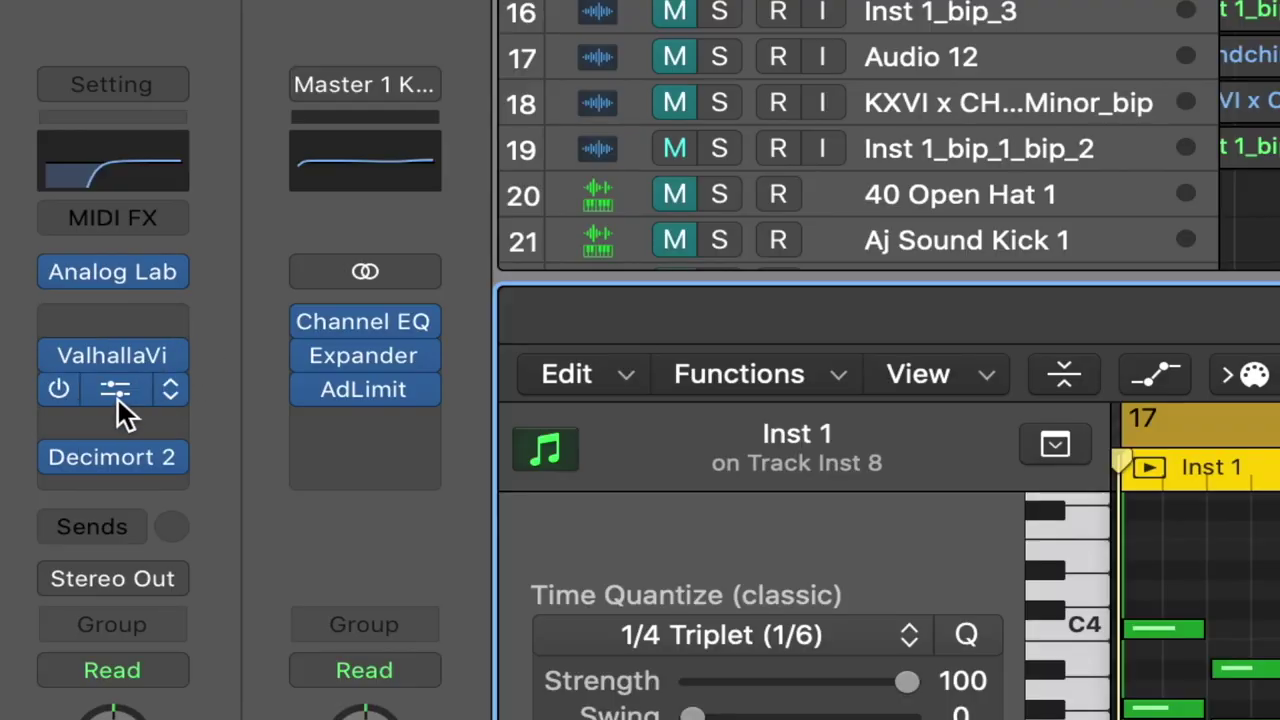
Check the Decimort 2 bit crusher on Inst 8, close it, and play the chords.
click(111, 465)
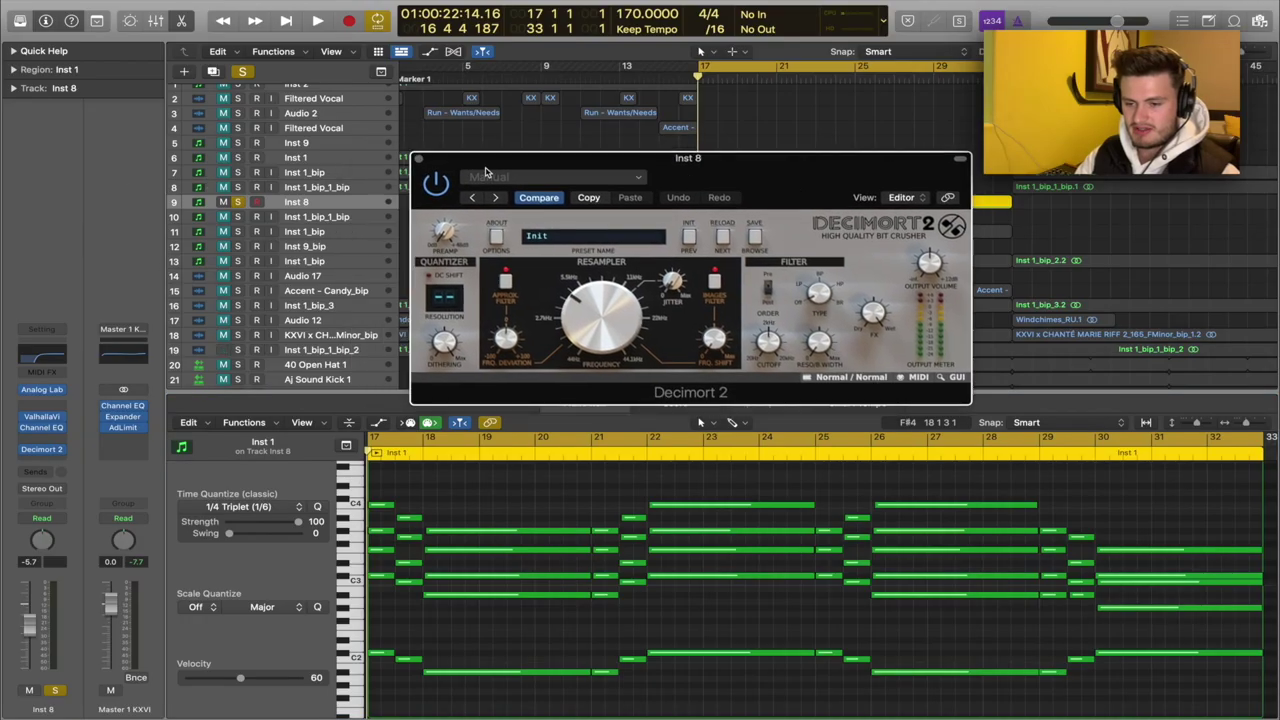
click(421, 161)
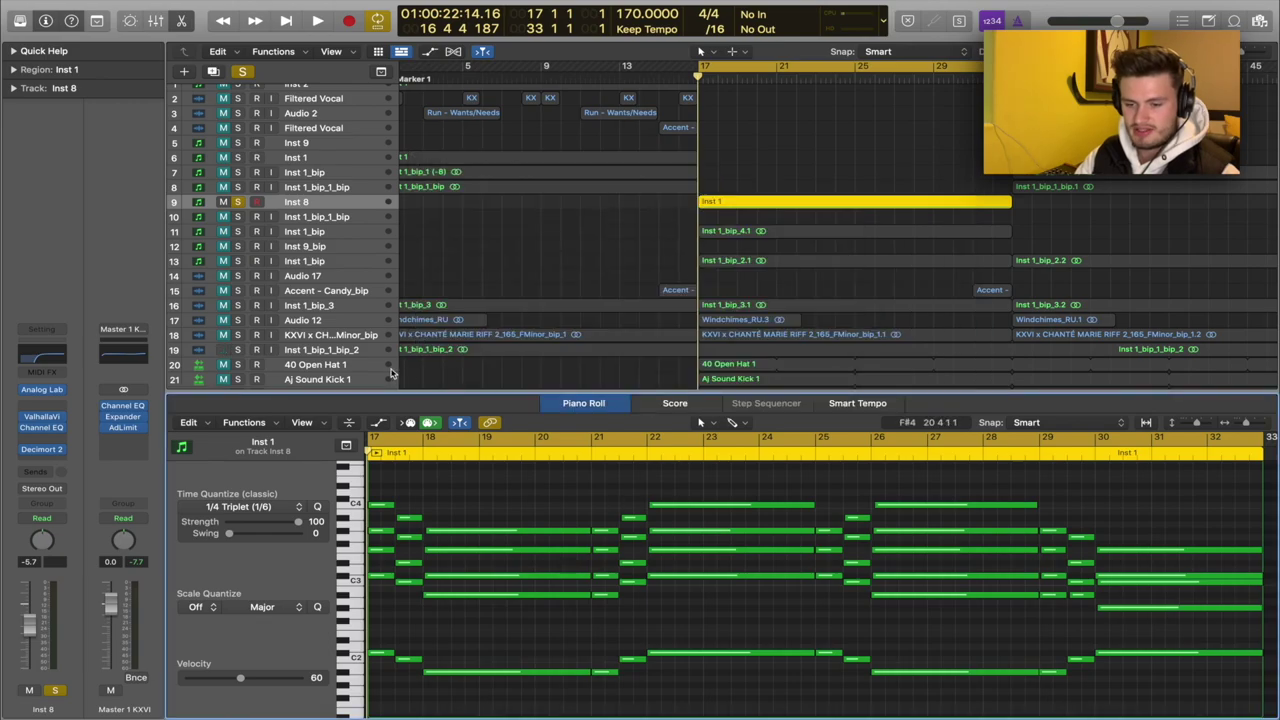
key(space)
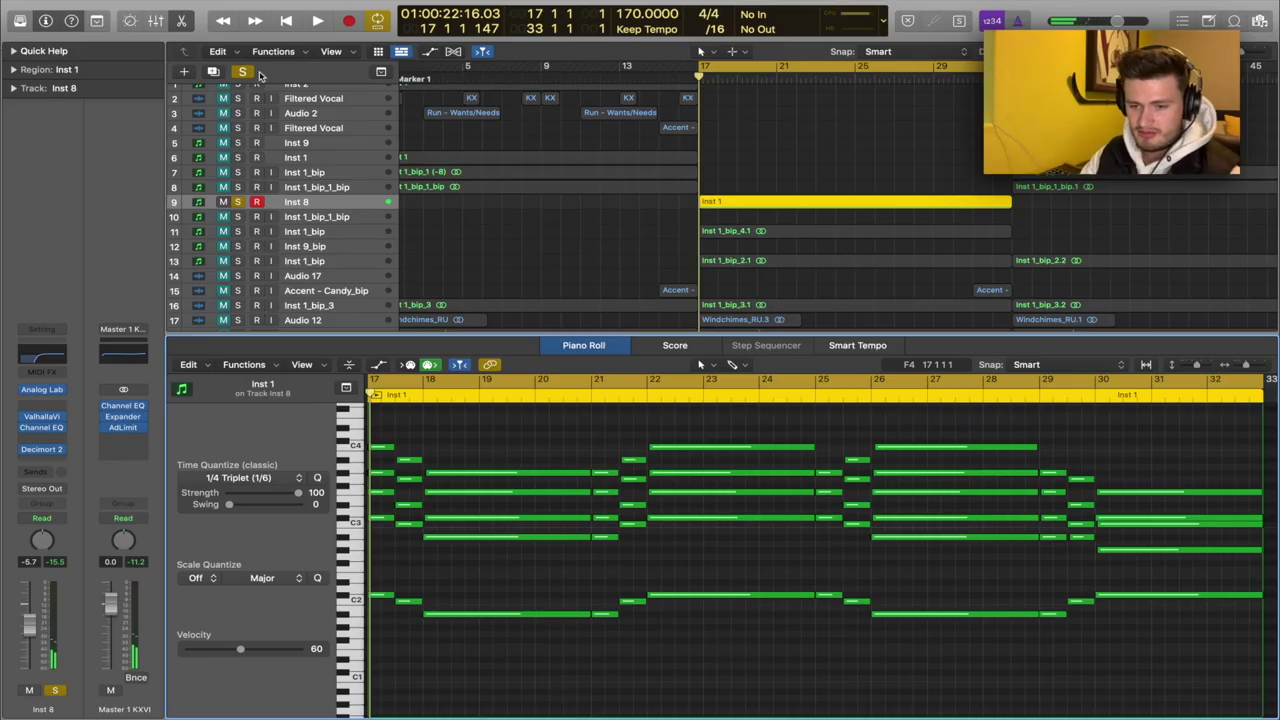
Clear all solos, zoom out, solo the Inst 1_bip track to audition it, then stop playback.
click(242, 71)
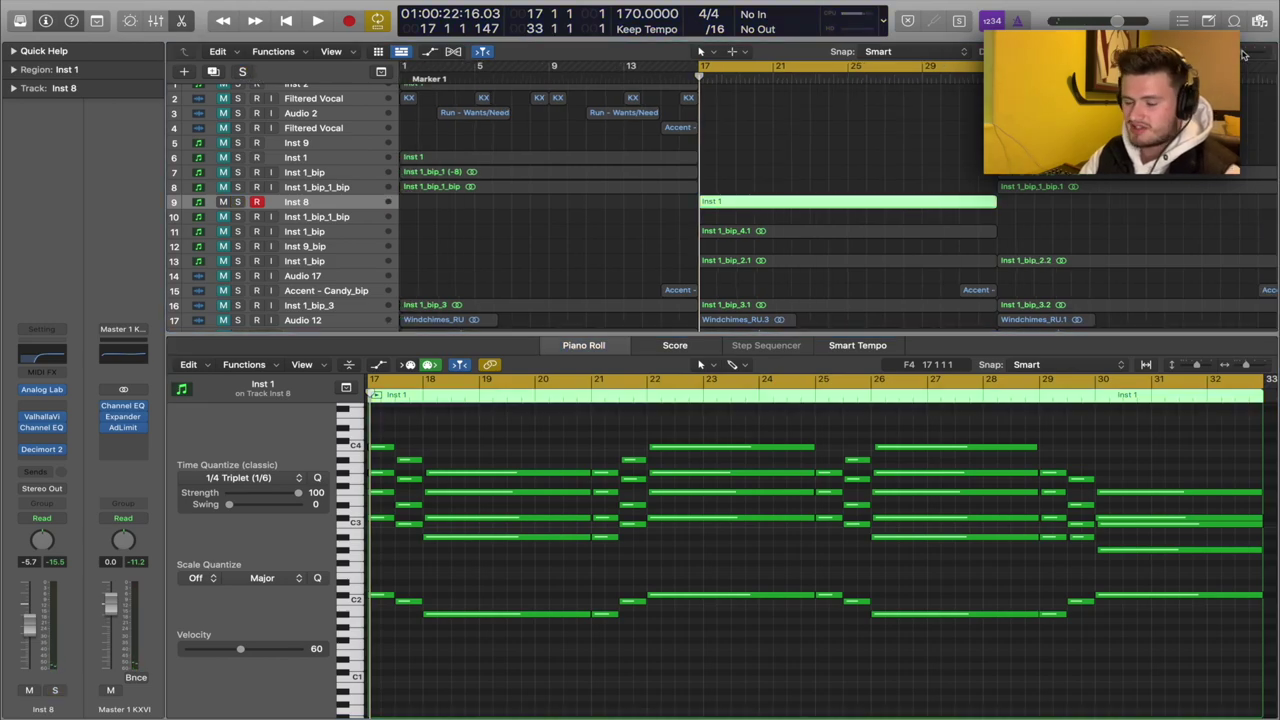
key(super+Left)
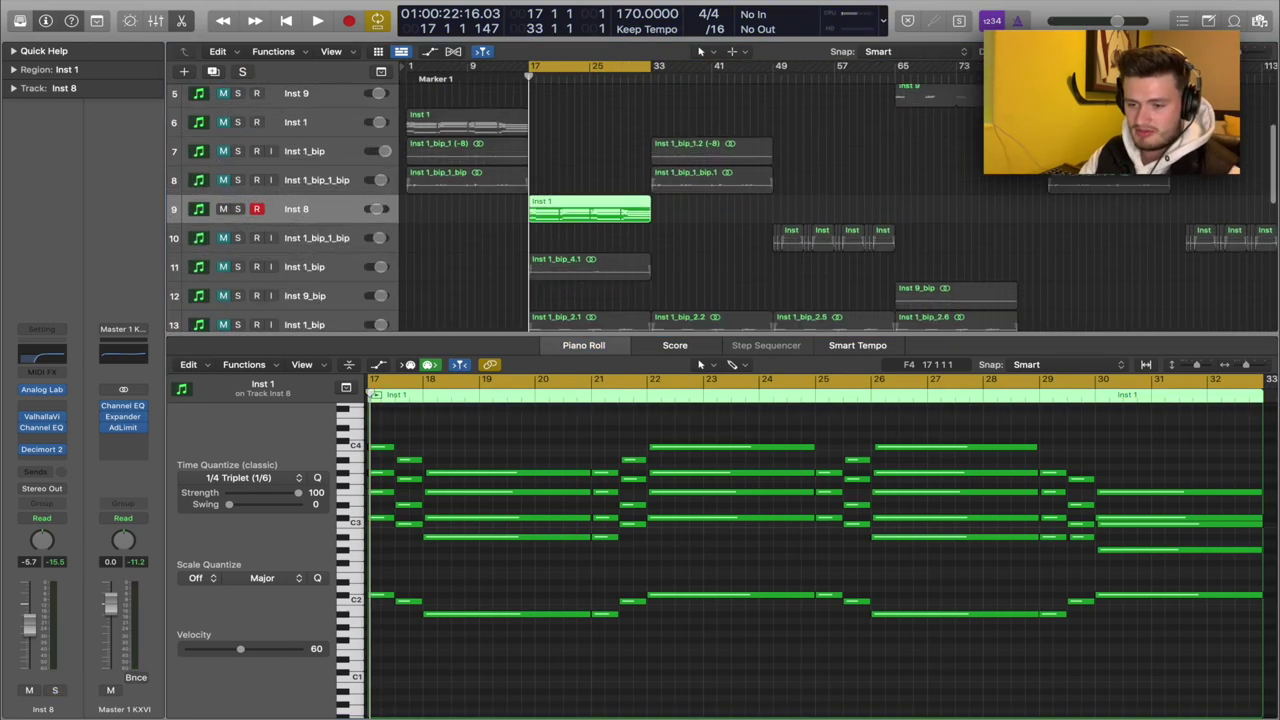
click(237, 231)
key(super+Down)
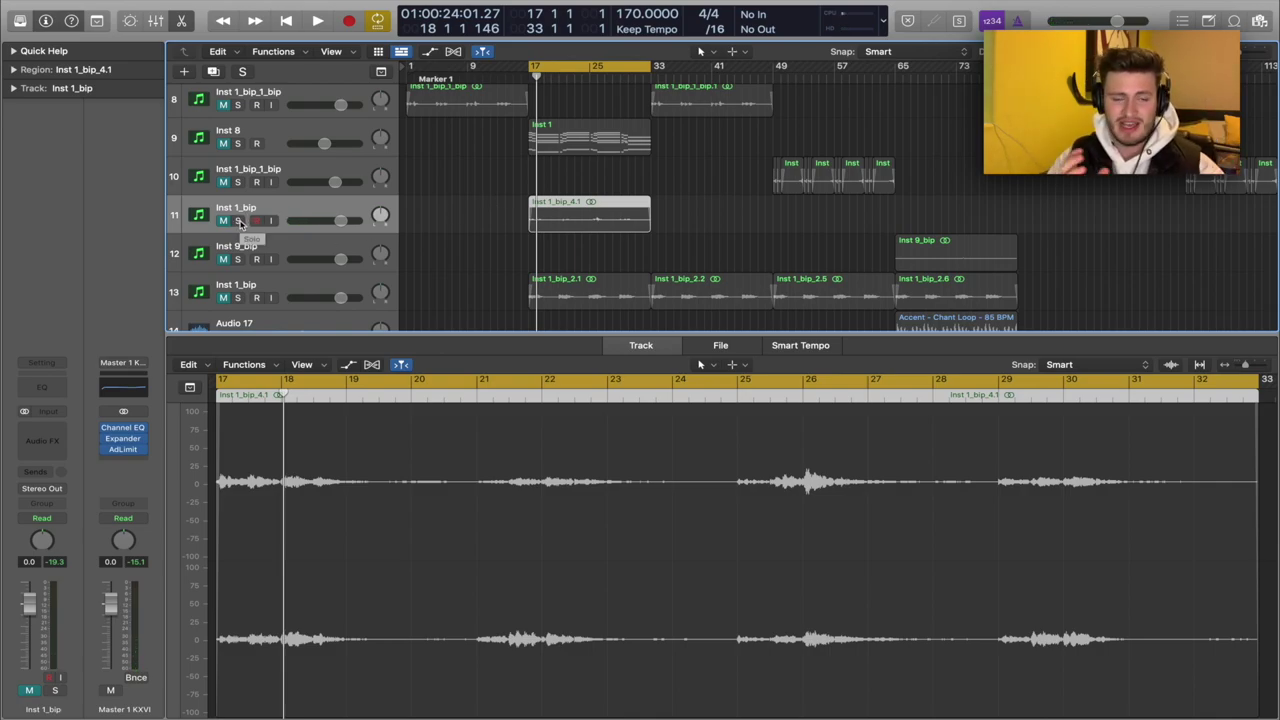
click(238, 221)
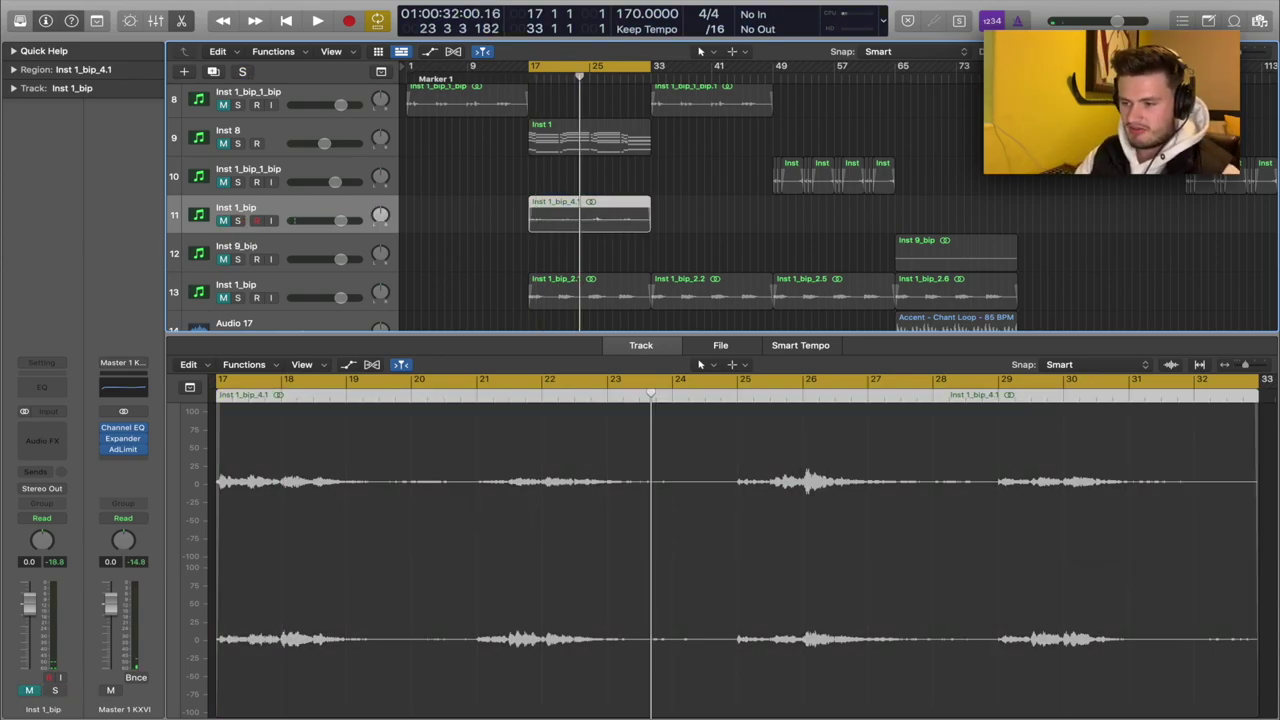
key(super+Up)
key(super+Up)
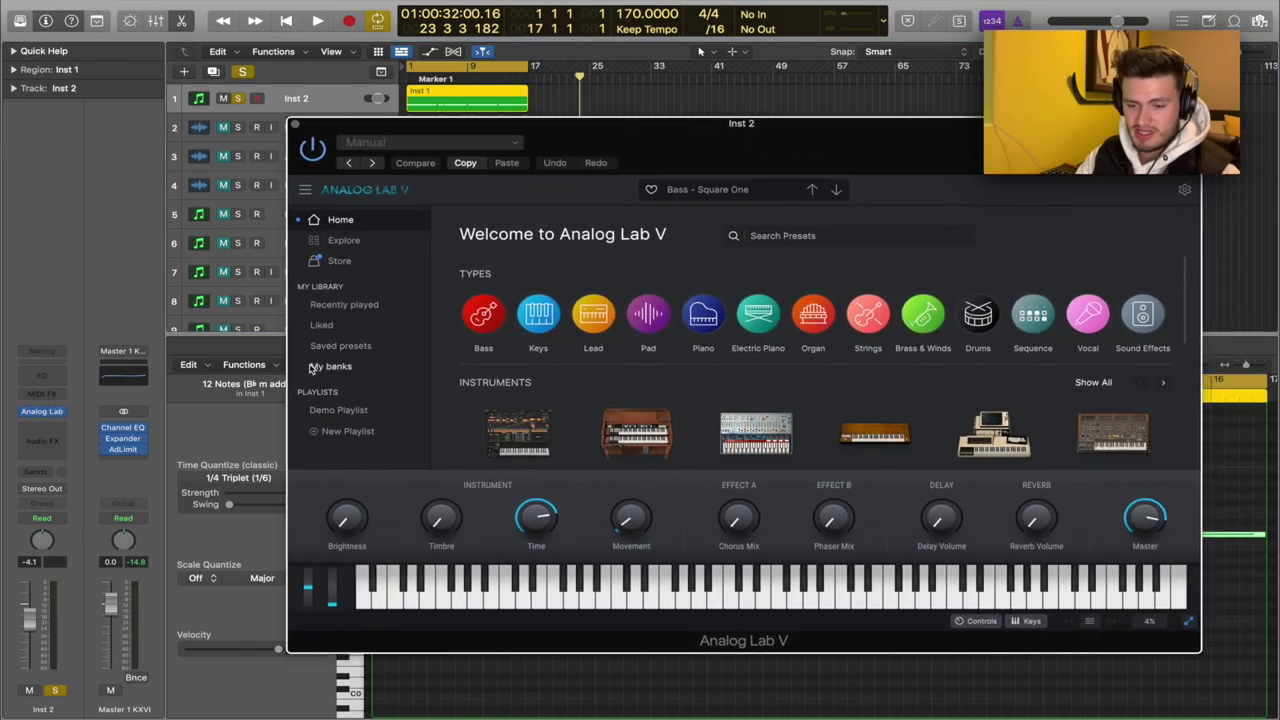
Load Bass - Square One from the KXVI - CONFESSIONS bank in Analog Lab V, then try another preset.
click(313, 368)
scroll(937, 309, down, 3)
click(612, 340)
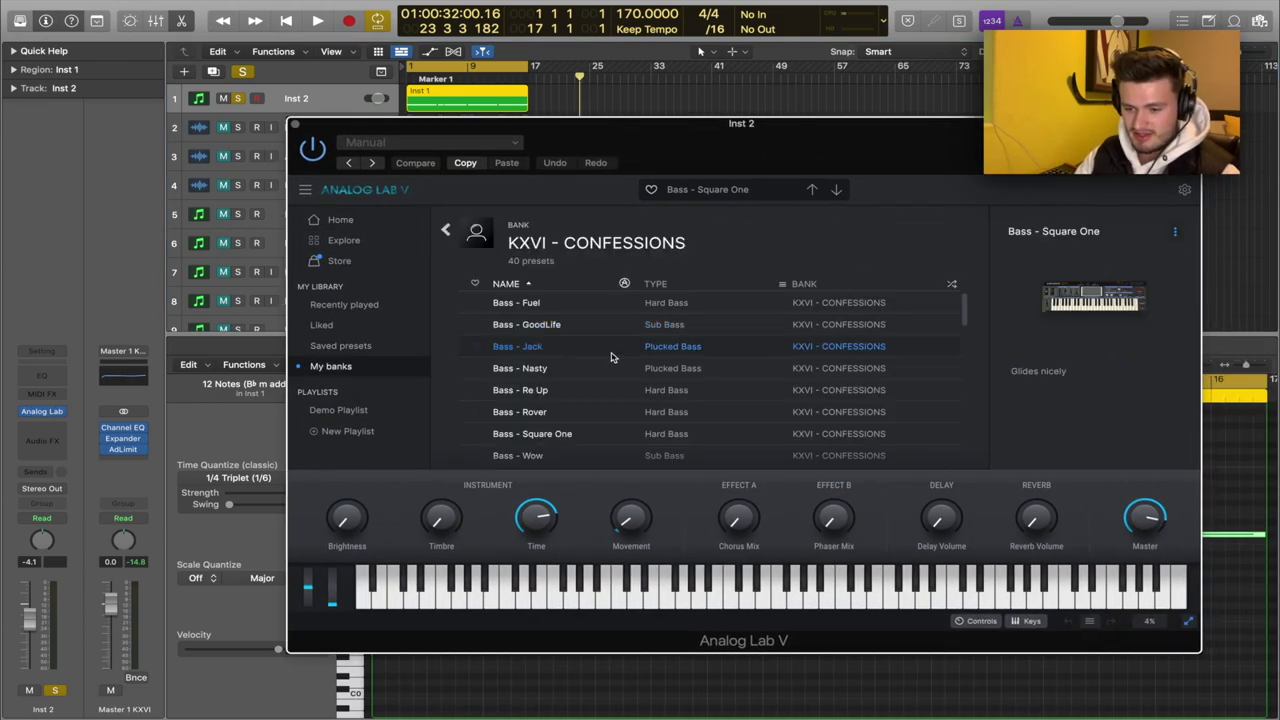
scroll(603, 422, down, 1)
click(568, 410)
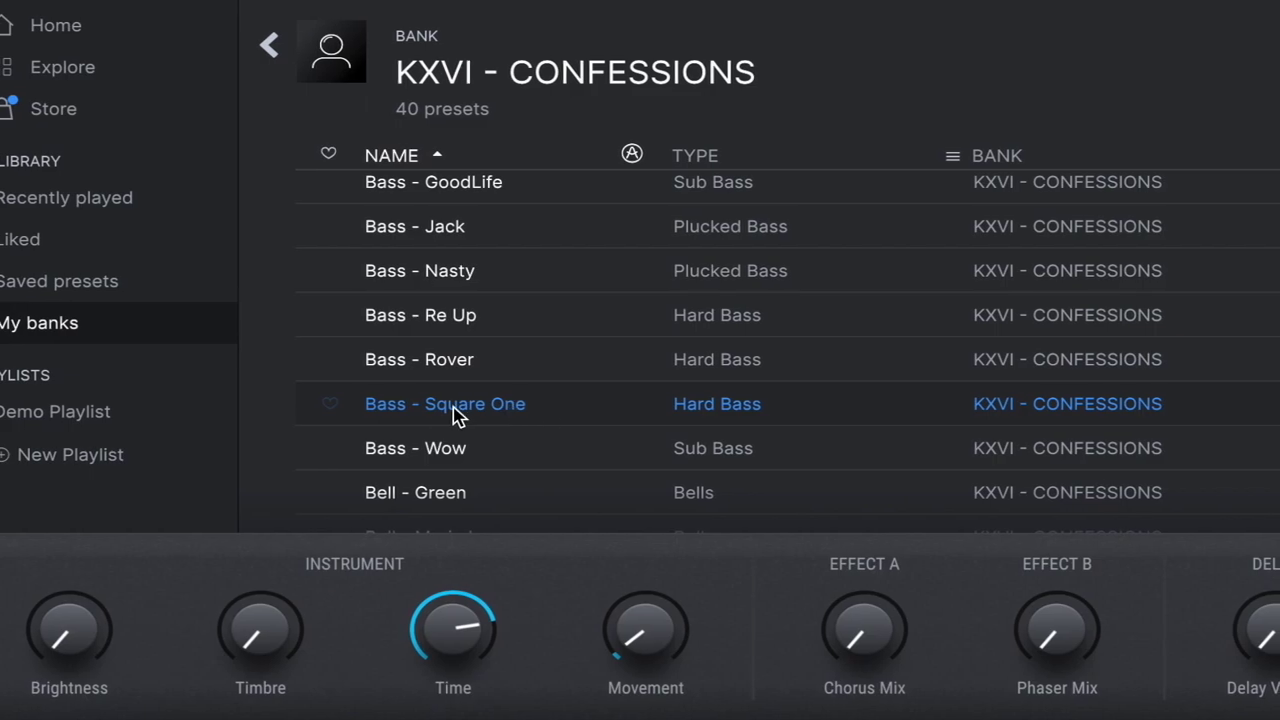
key(Up)
key(Up)
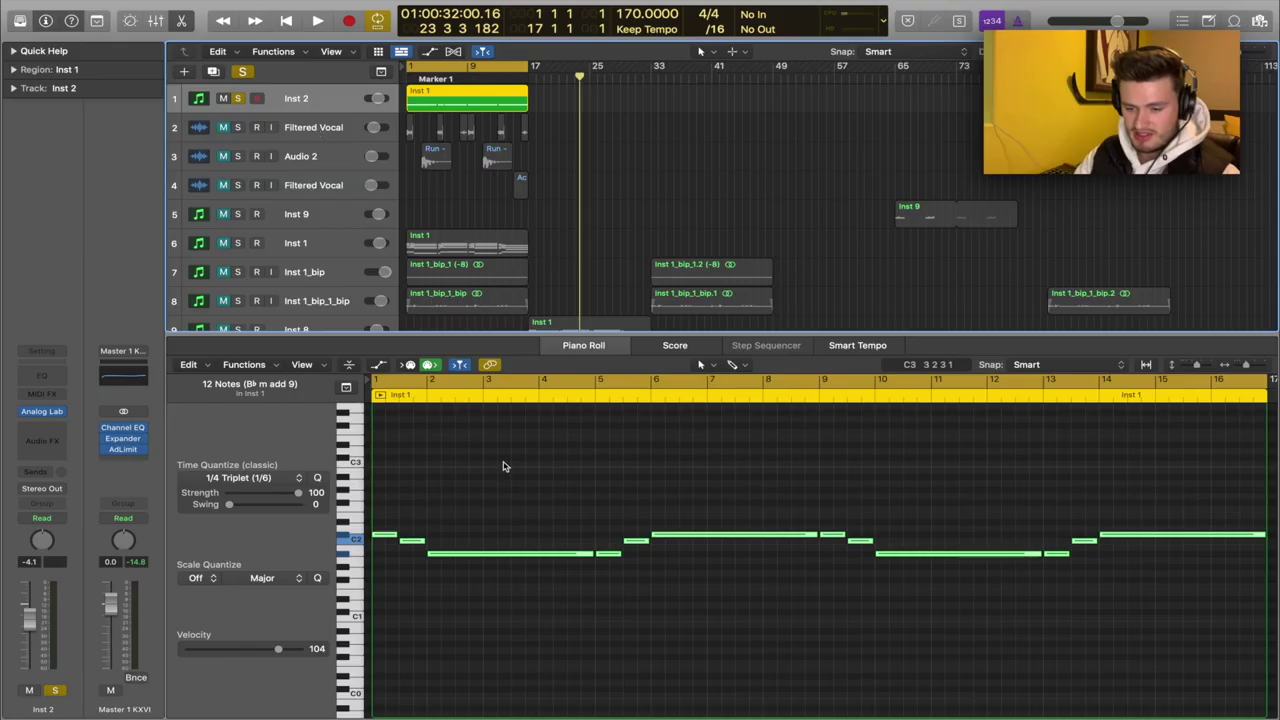
Play the Inst 2 melody, then hide the Piano Roll to show all tracks.
key(space)
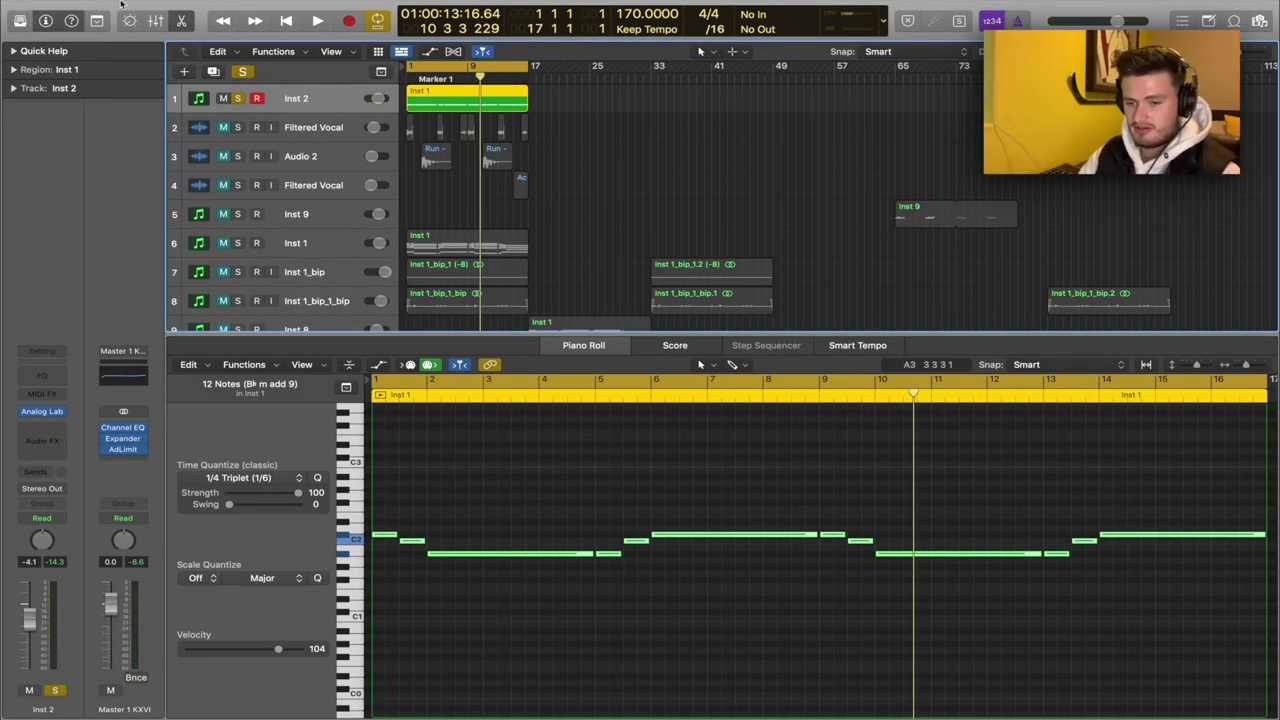
key(p)
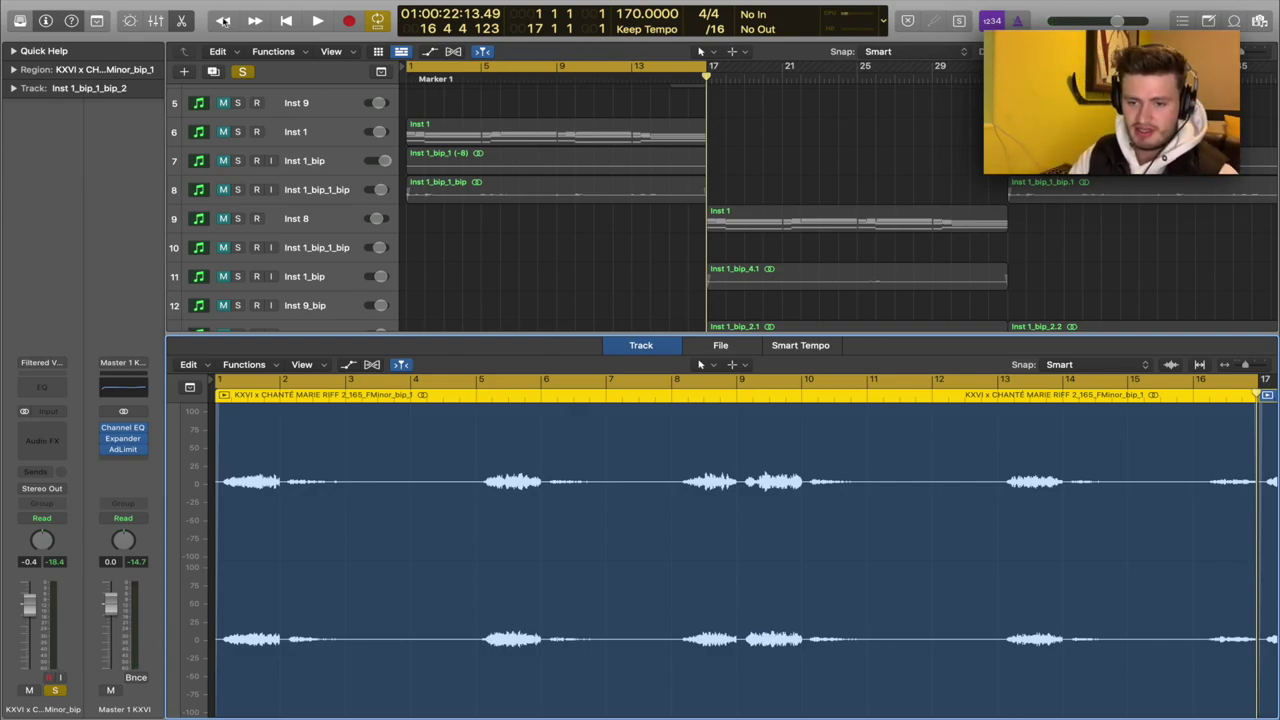
Close the audio editor and select the Windchimes_RU region on track 17.
click(180, 20)
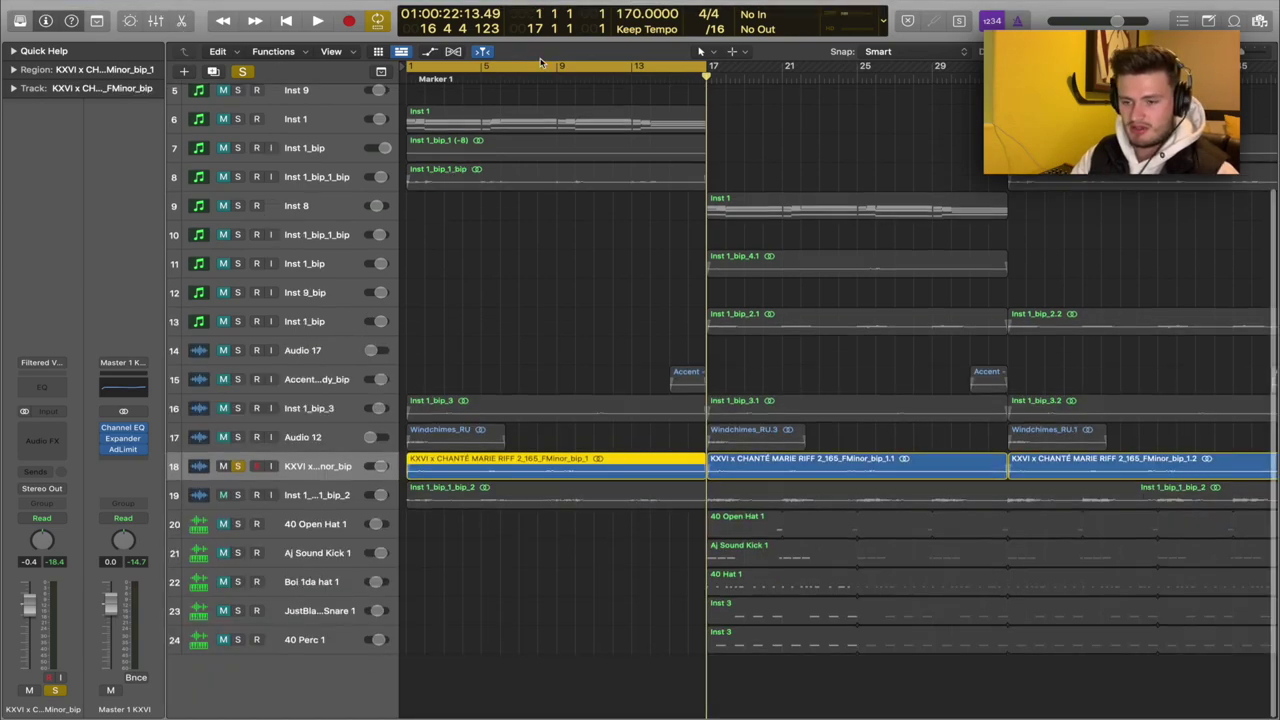
click(450, 438)
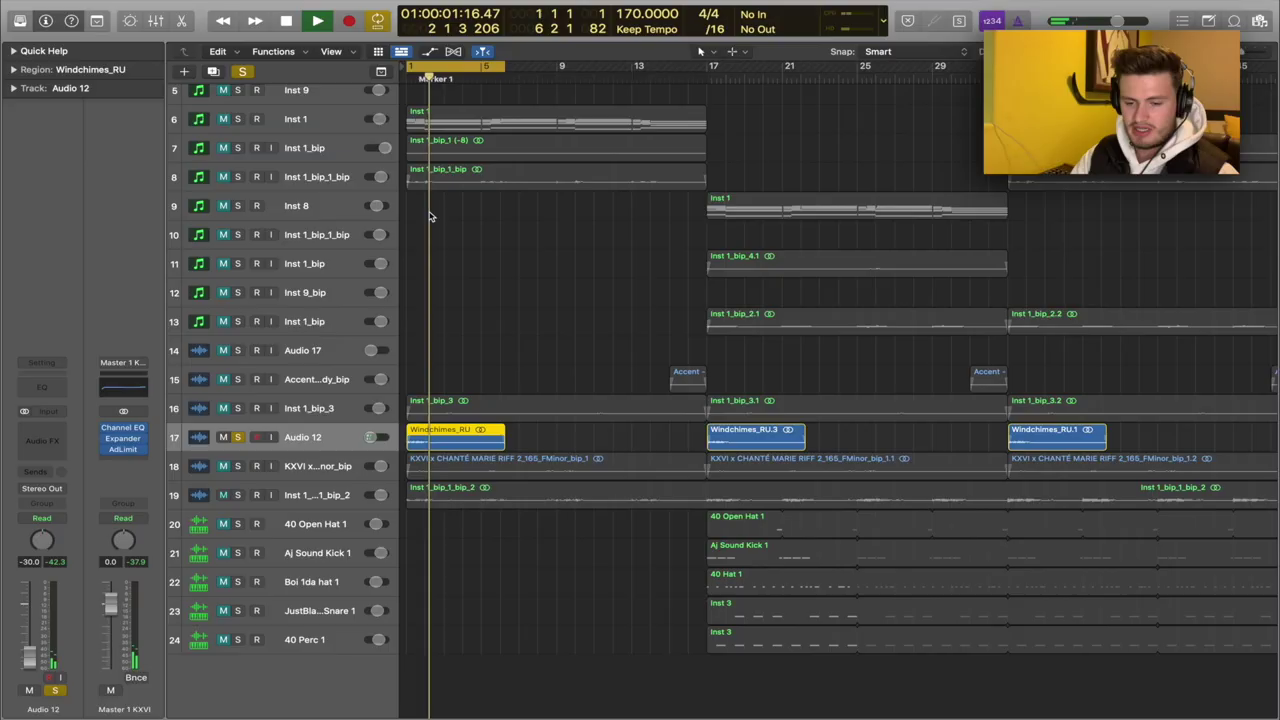
Stop playback and select the Inst 1_bip_3 region on track 16.
key(space)
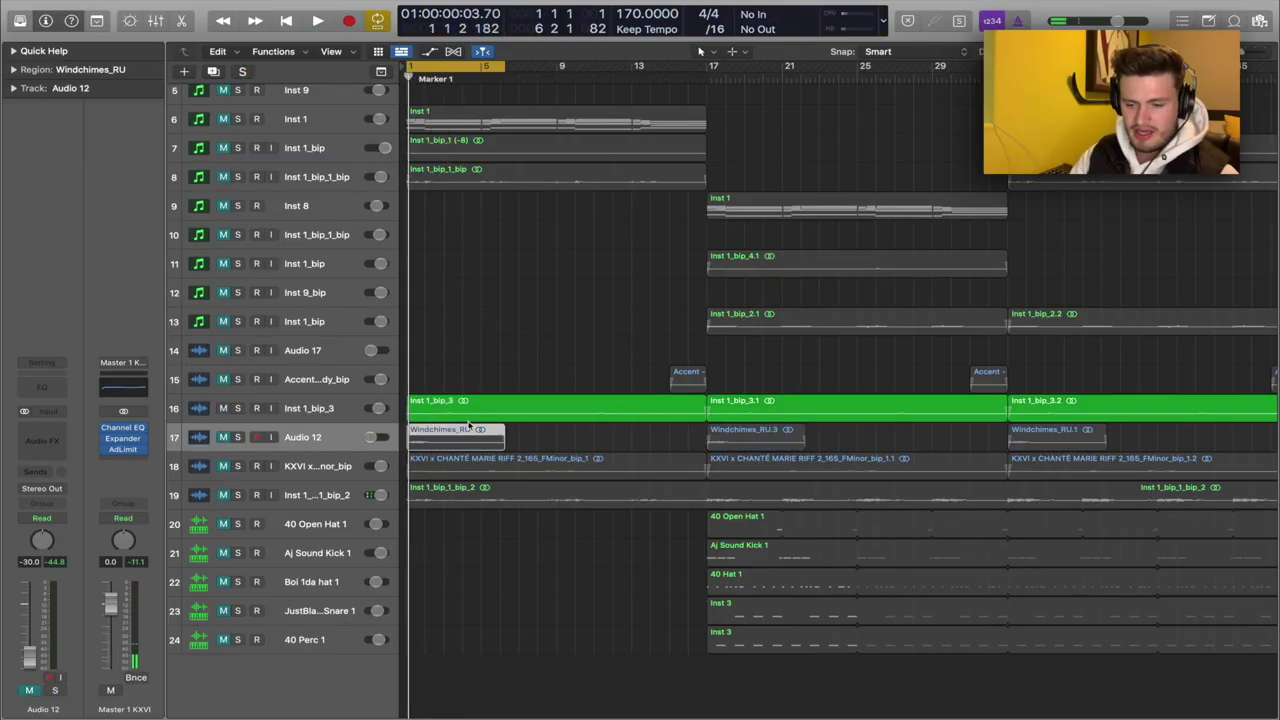
click(467, 403)
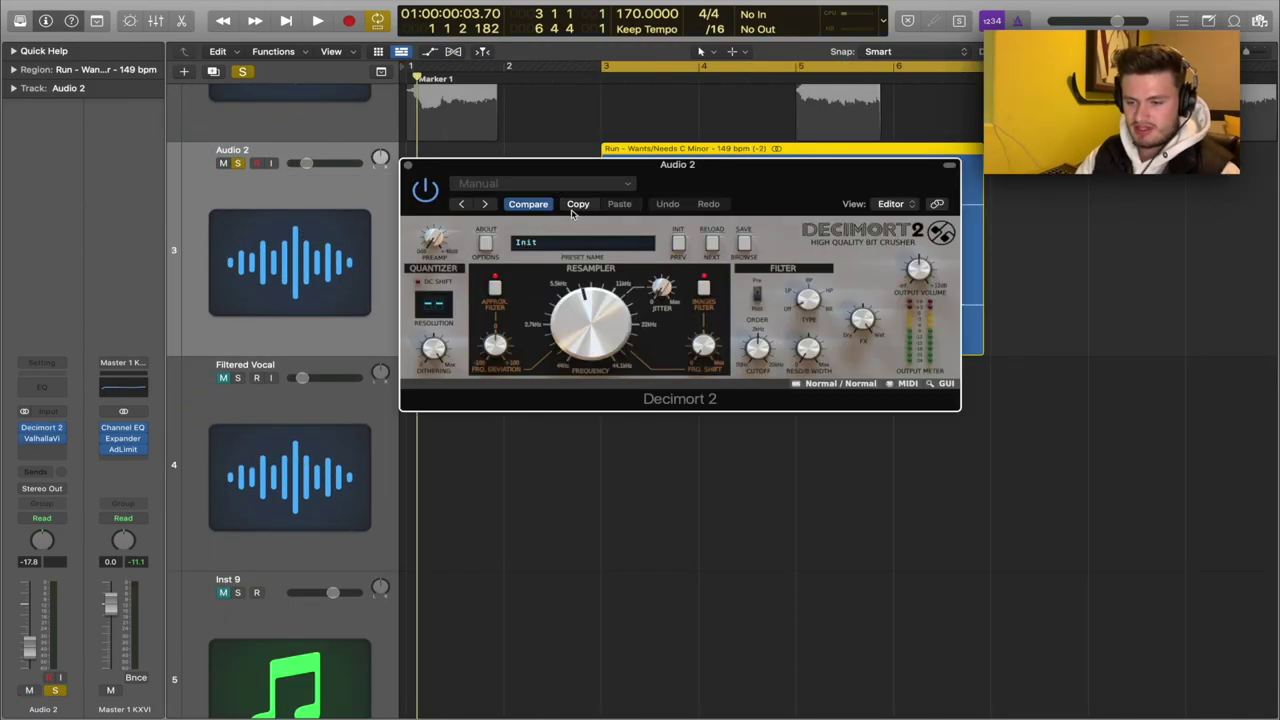
Close the Decimort 2 and ValhallaVintageVerb windows and play the Run - Wants/Needs vocal.
click(408, 165)
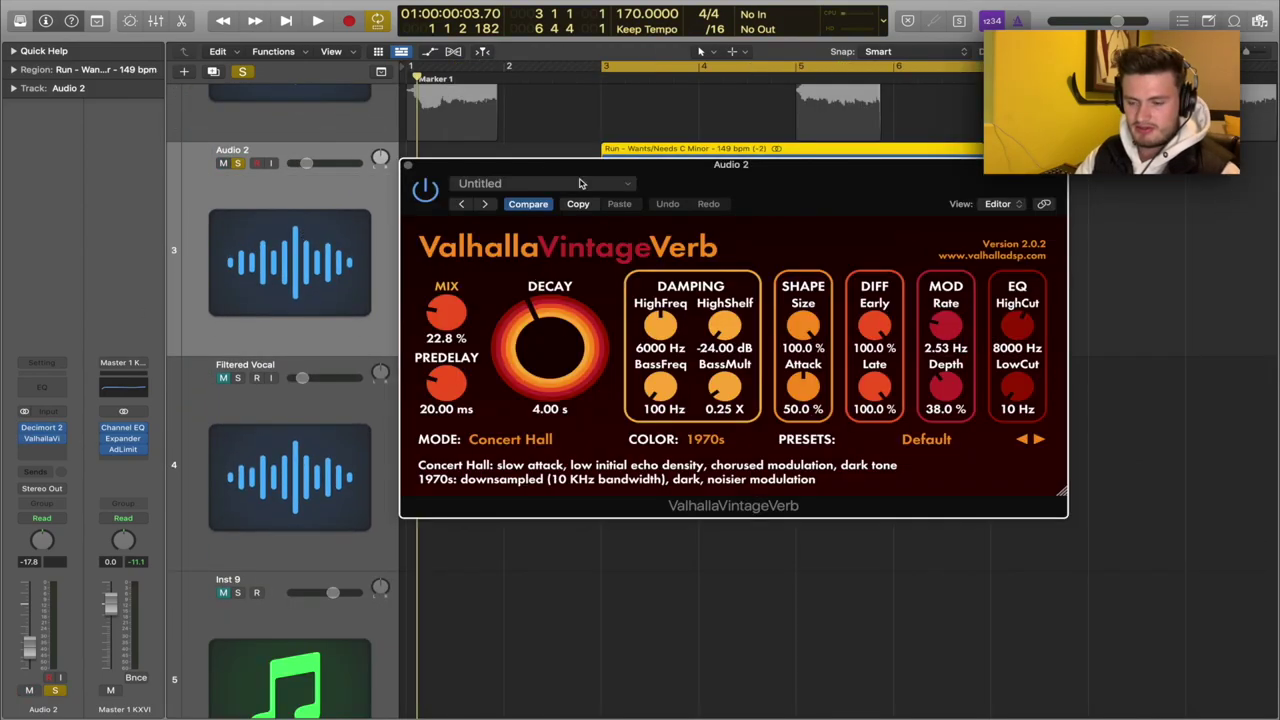
click(409, 166)
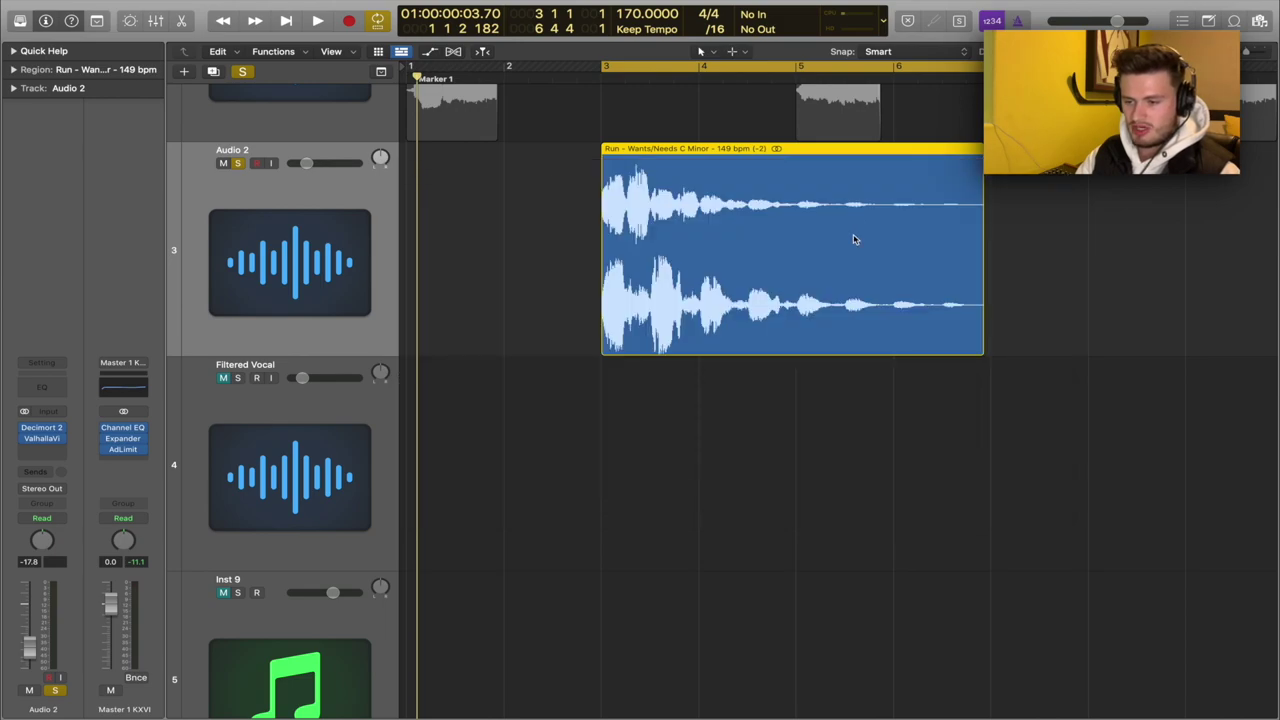
scroll(786, 207, up, 3)
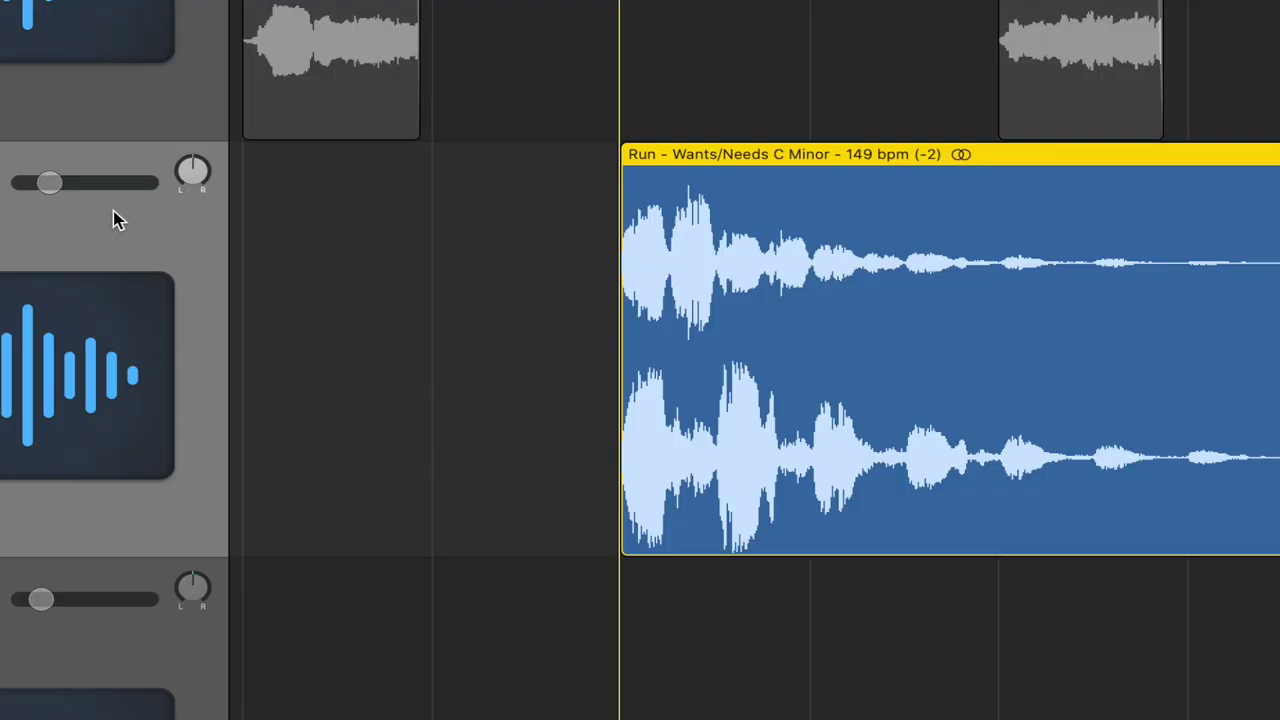
key(space)
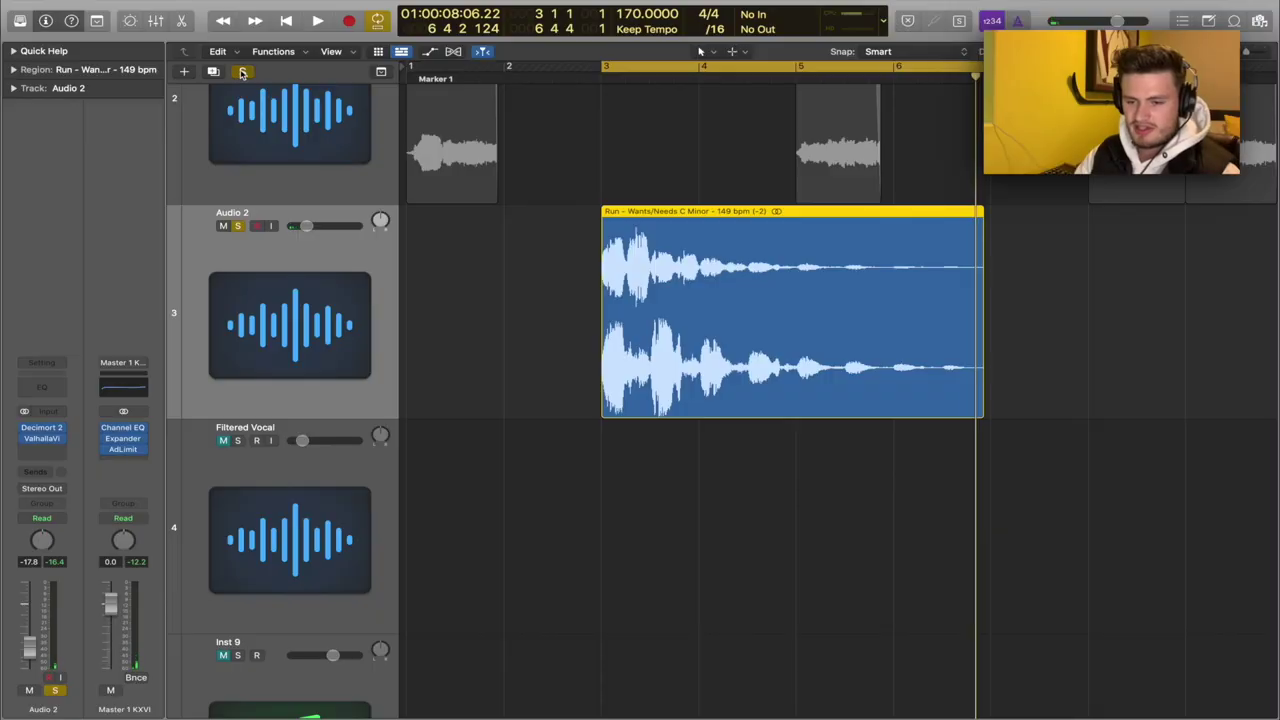
Clear all soloing, mute the Audio 2 vocal track, and fit every track in view.
click(242, 72)
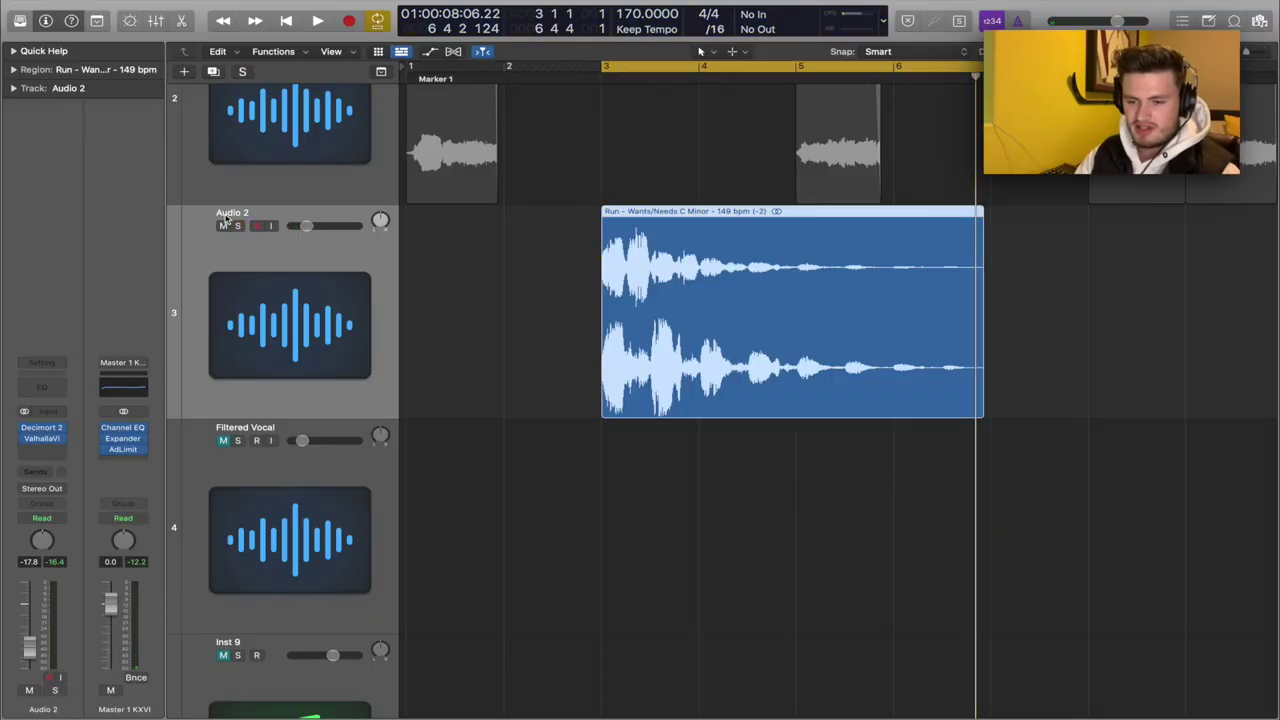
key(ctrl+m)
key(z)
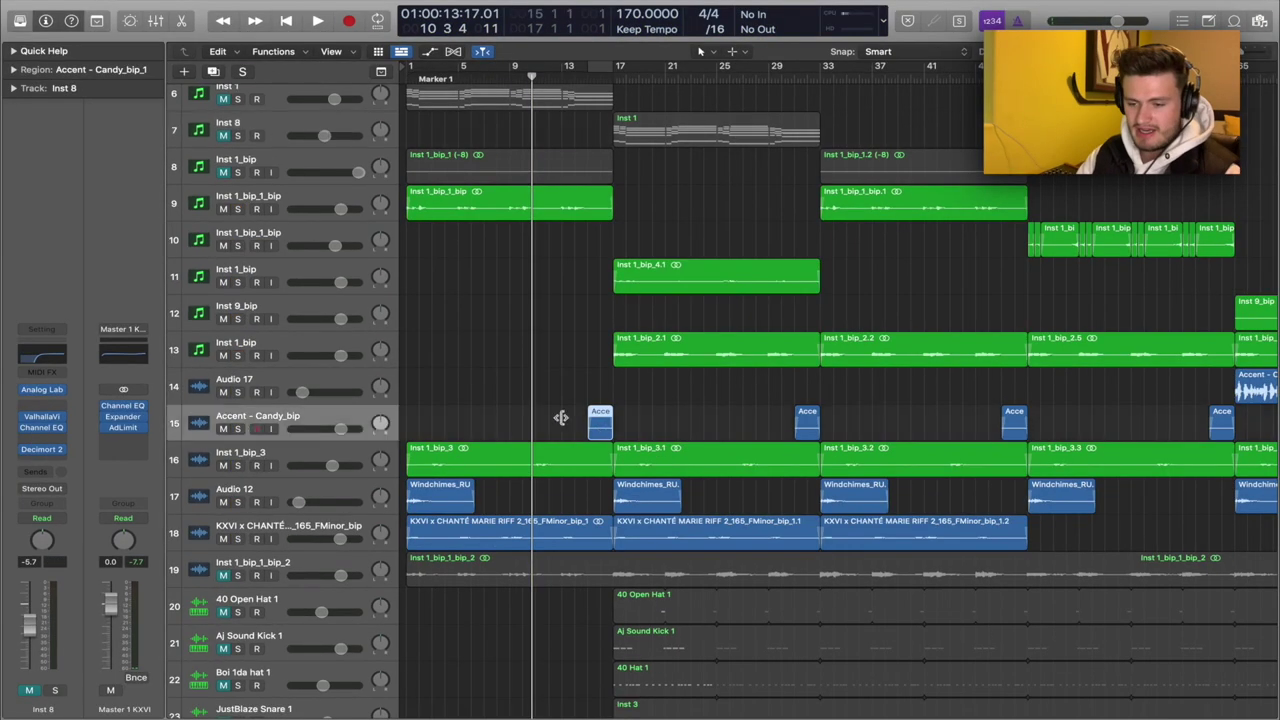
Select the first Accent - Candy_bip region and set playback to start just before bar 17.
click(598, 420)
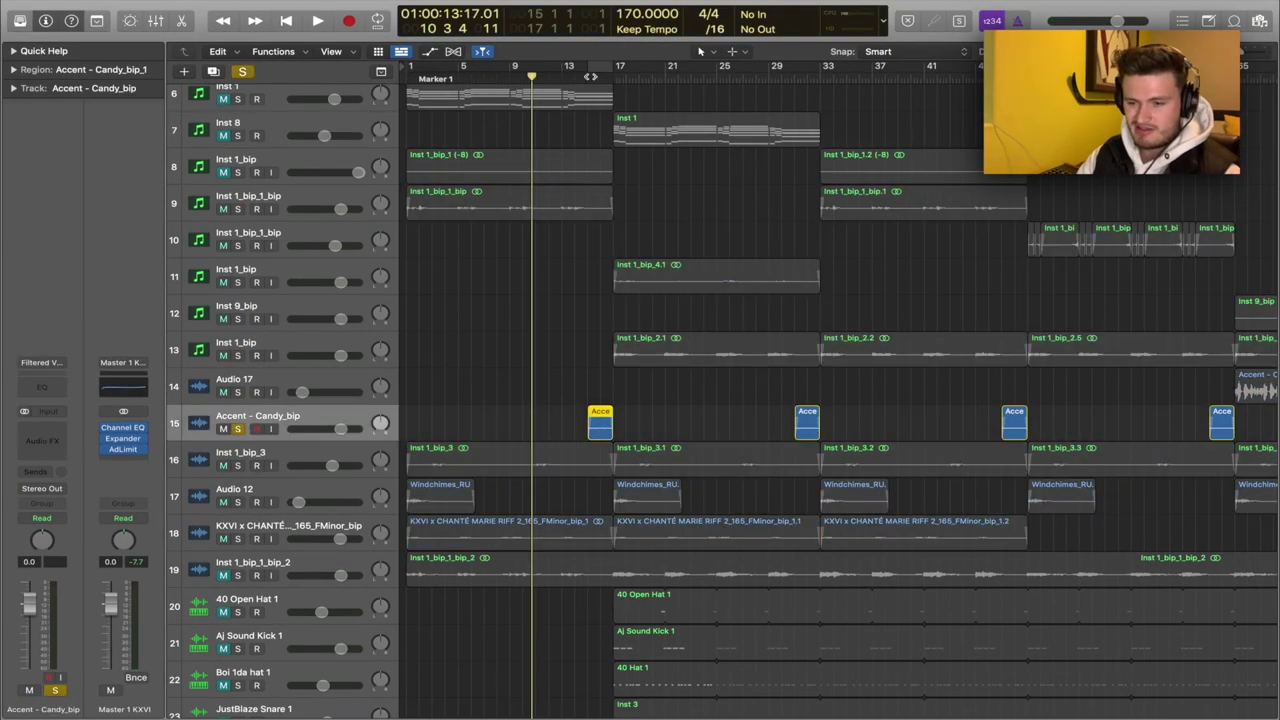
click(598, 75)
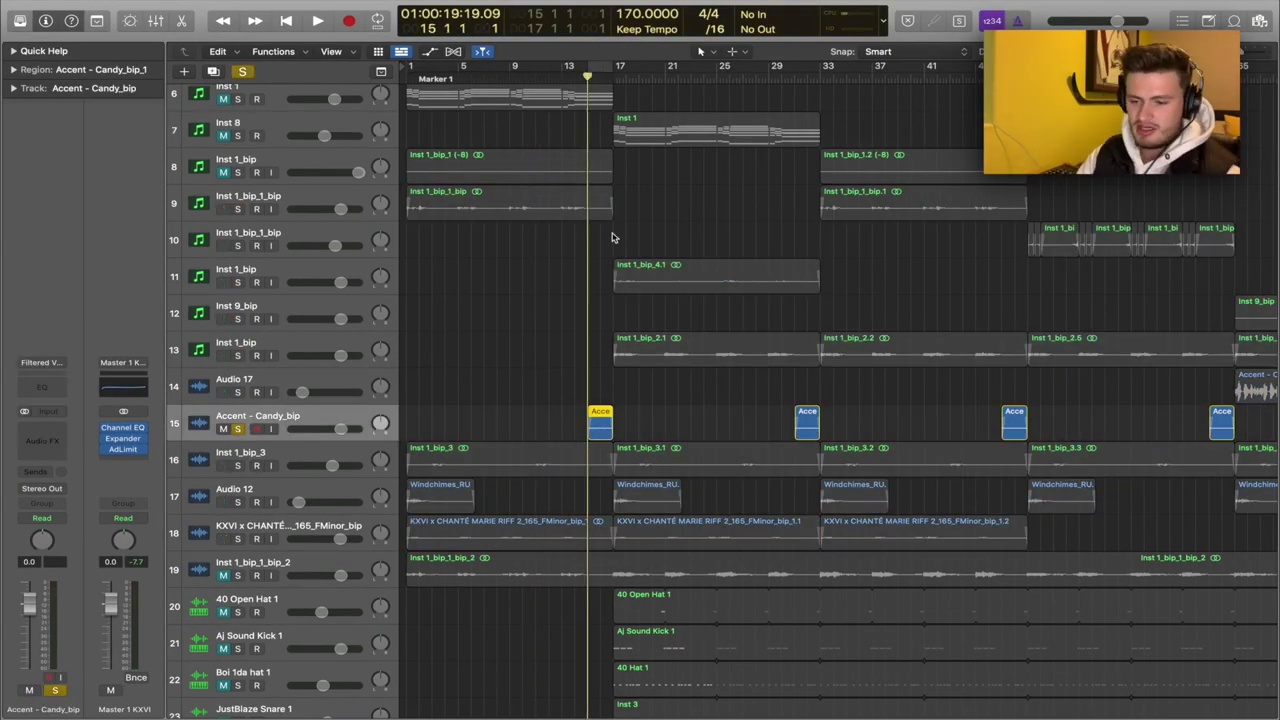
scroll(610, 250, down, 1)
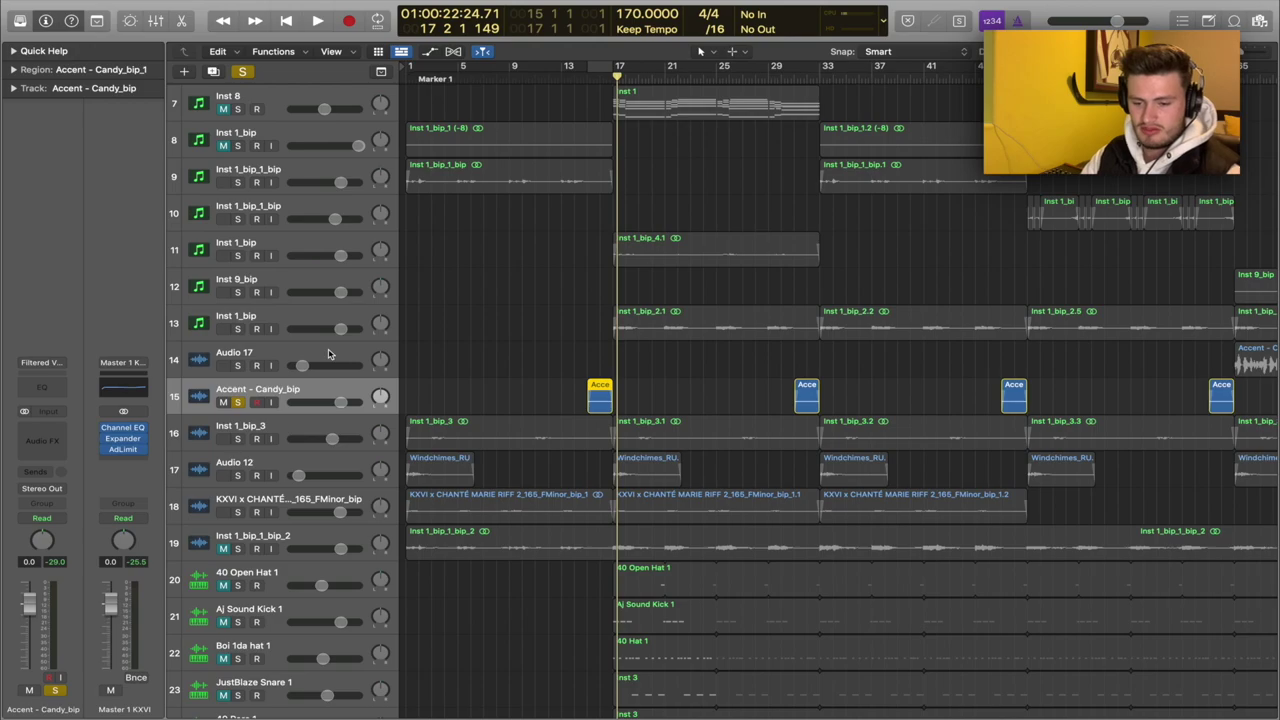
Unsolo the Accent - Candy_bip track, then select and solo track 10's chopped regions.
click(237, 401)
scroll(703, 248, right, 3)
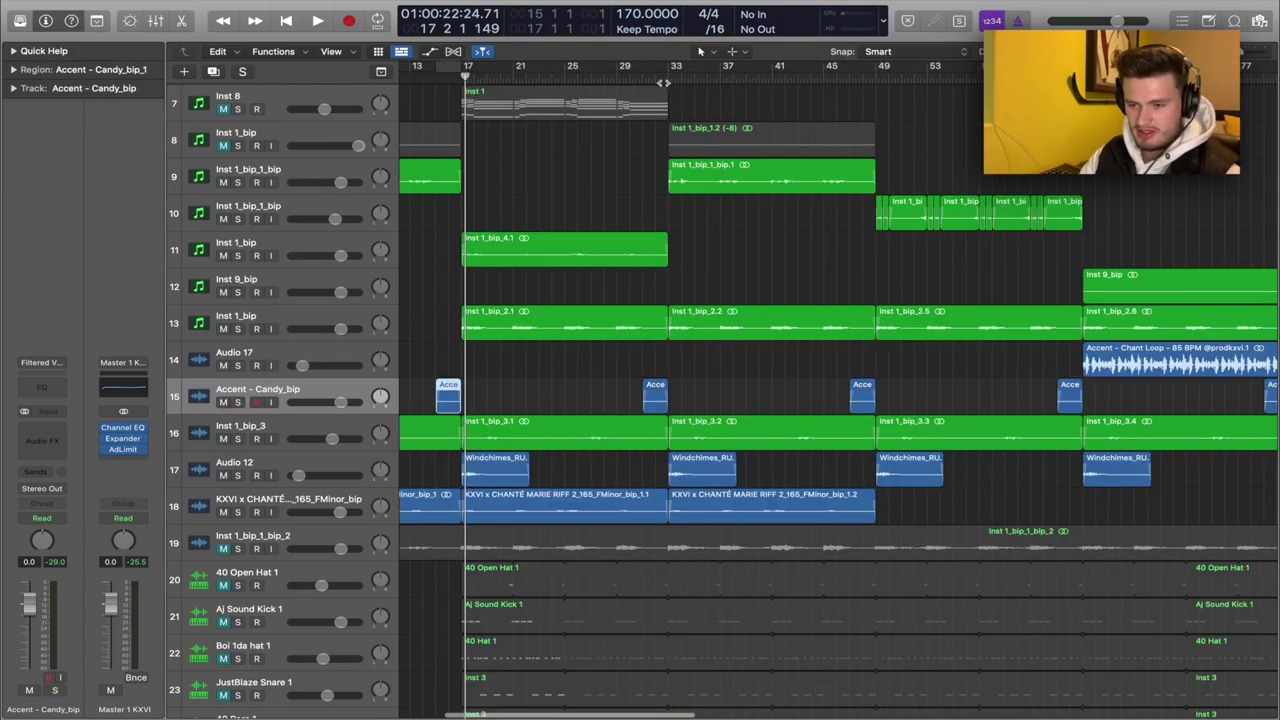
scroll(665, 300, right, 5)
click(290, 213)
click(237, 219)
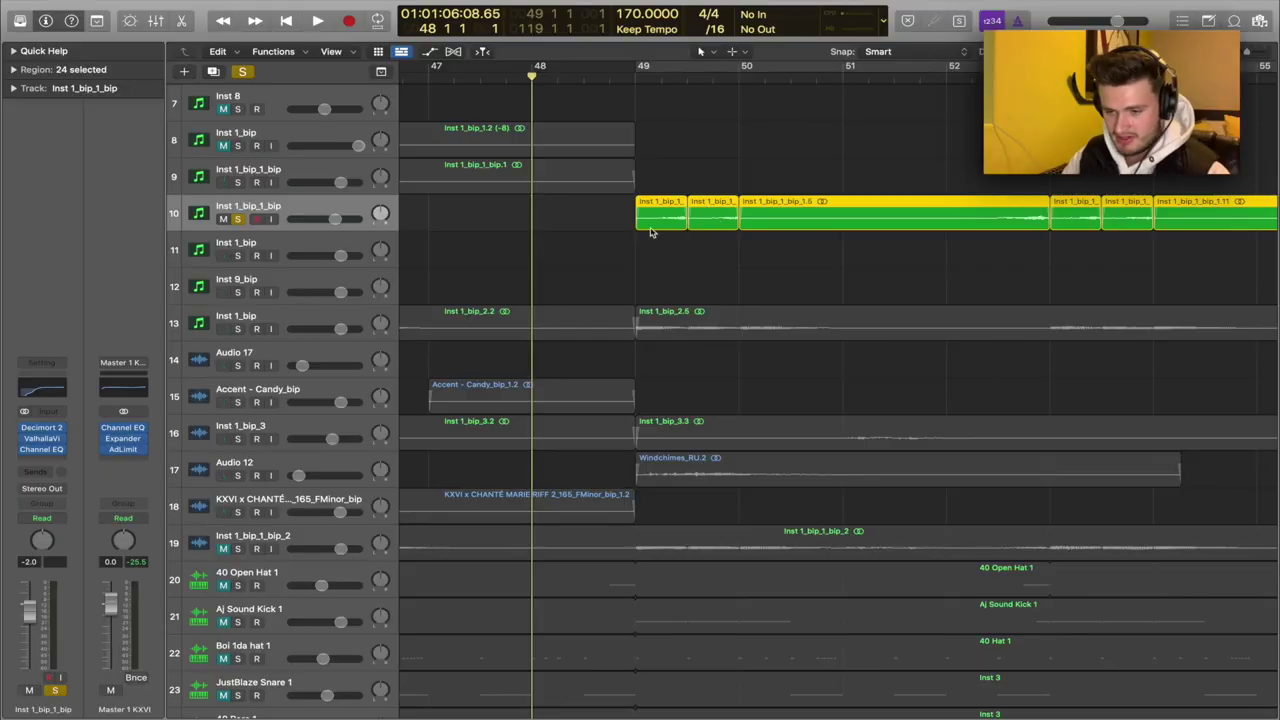
key(super+Left)
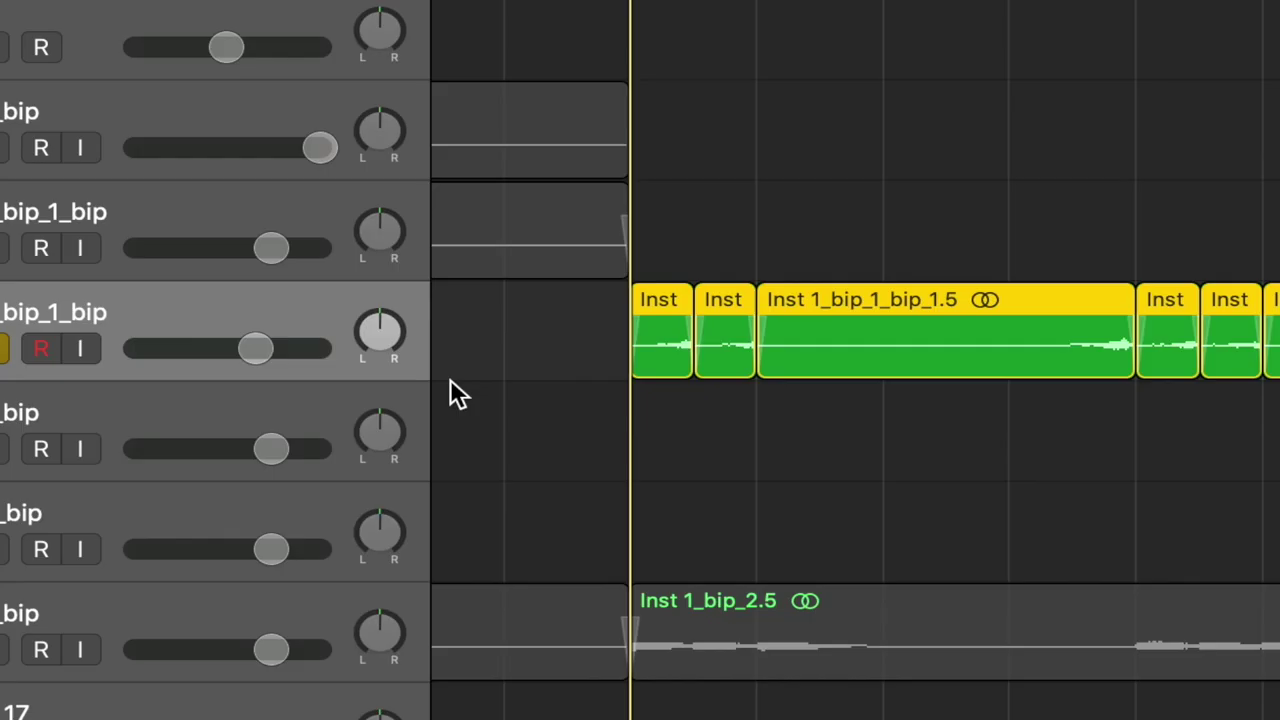
key(space)
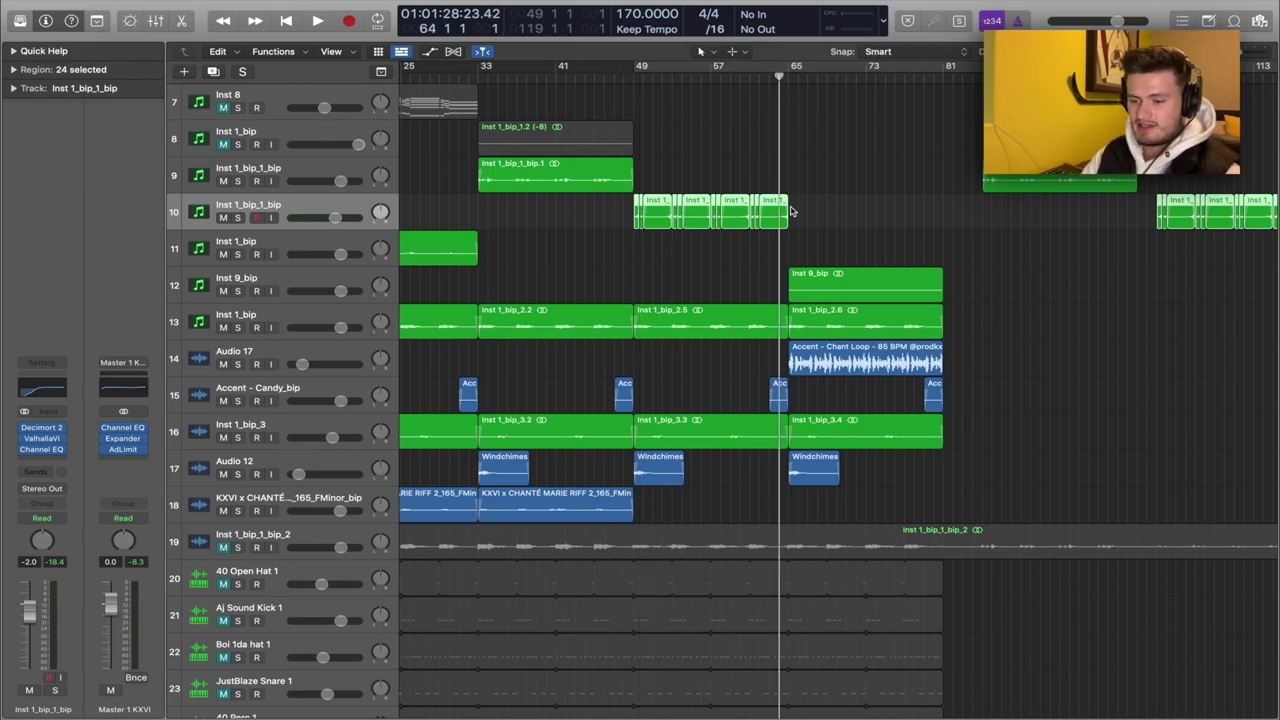
key(super+Right)
Solo the Audio 17 chant loop, zoom in on its region, and play it.
click(268, 345)
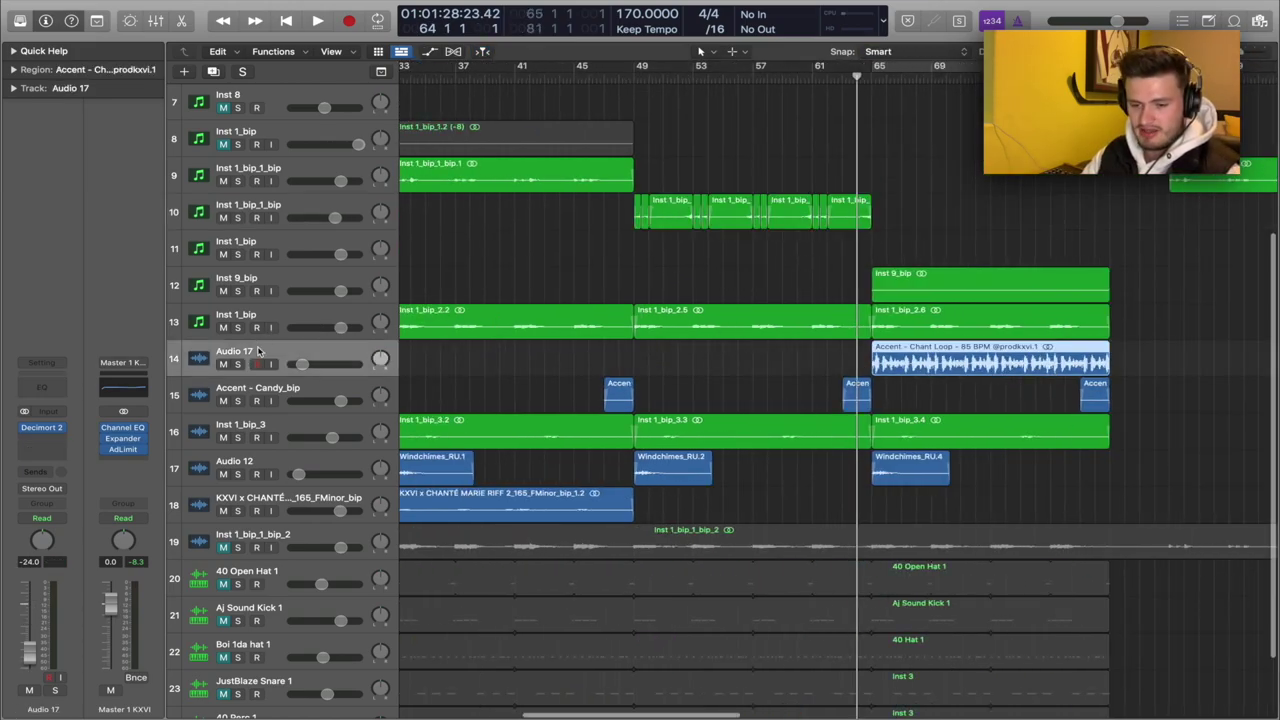
click(237, 364)
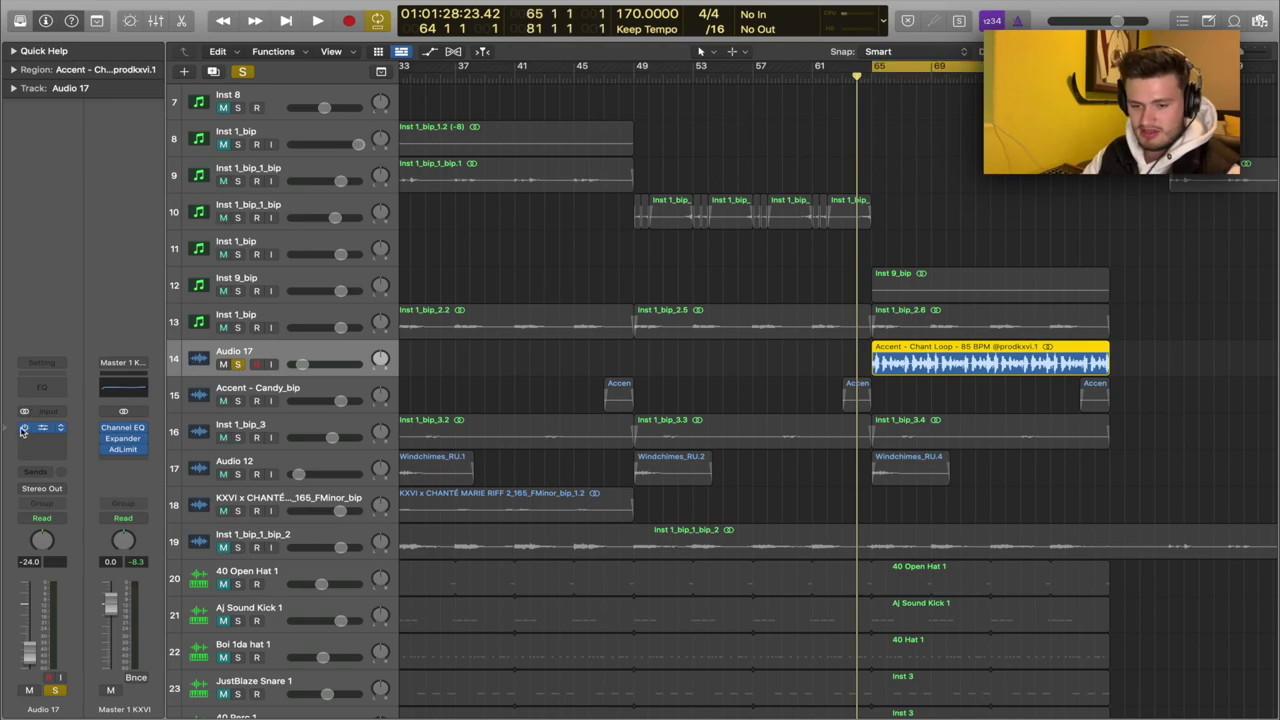
key(super+Right)
key(super+Right)
key(super+Right)
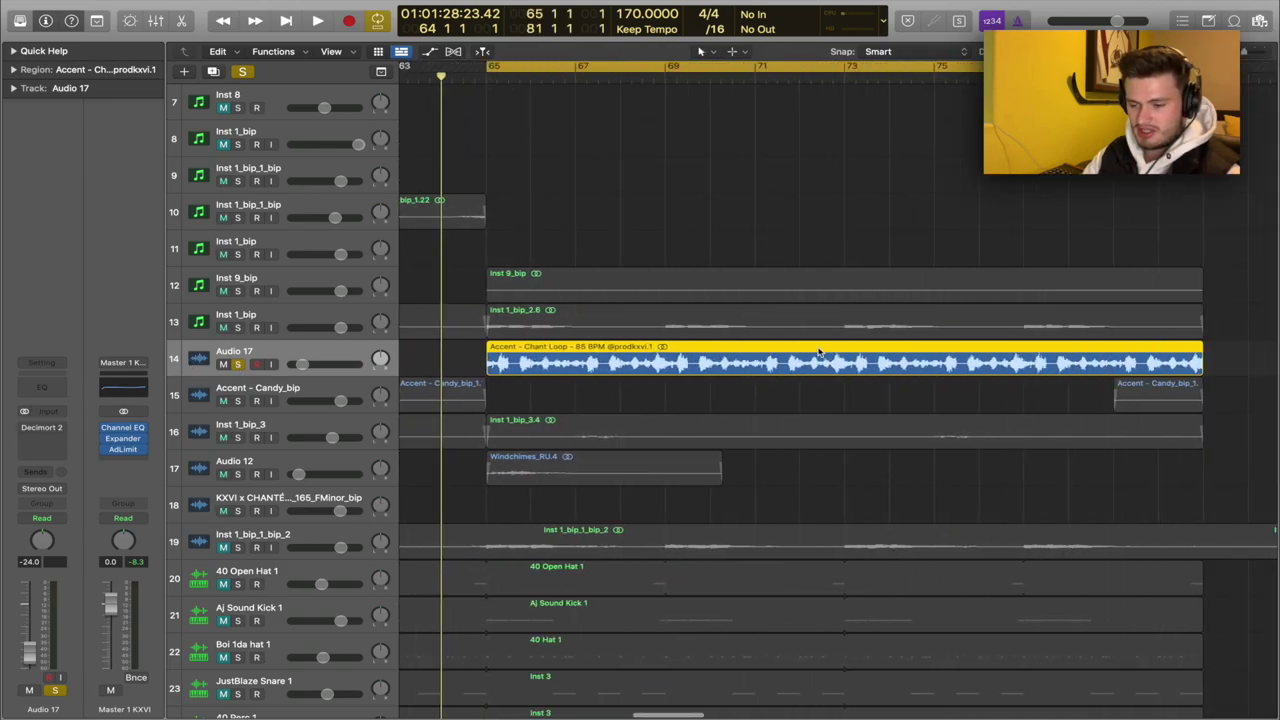
key(space)
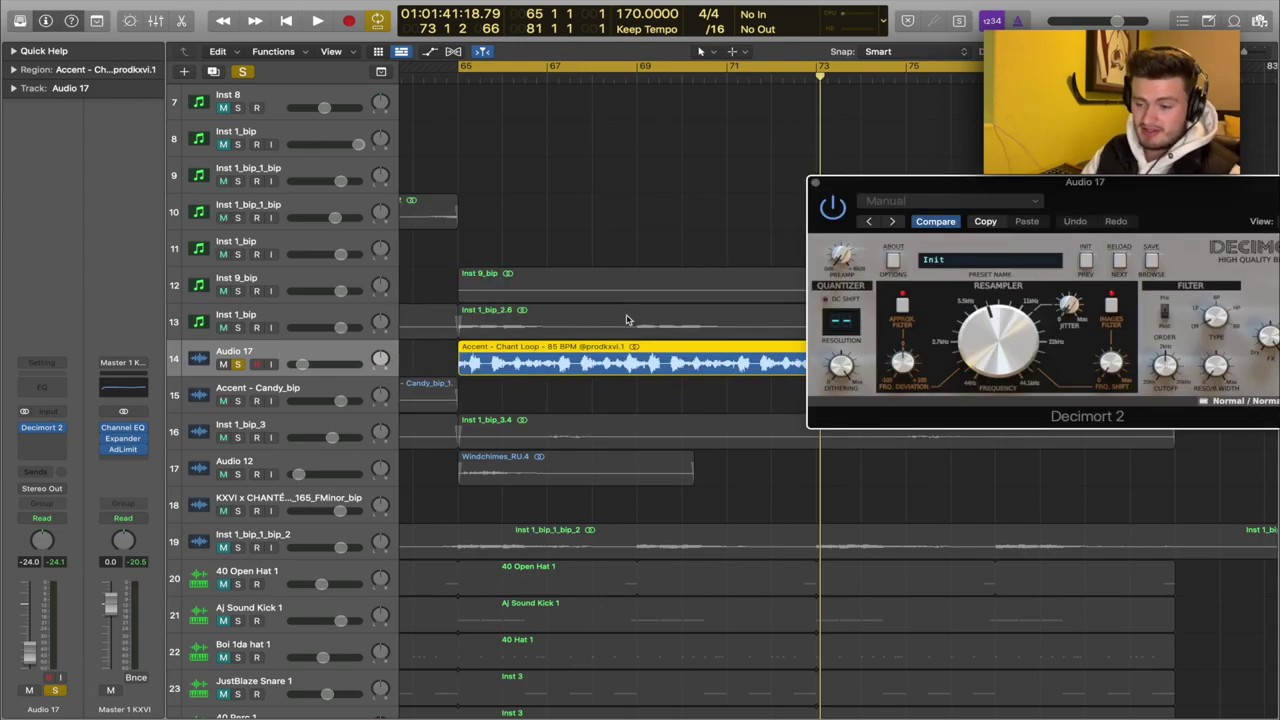
Close Decimort 2, zoom out, solo tracks 13–17 together, and play the group.
key(space)
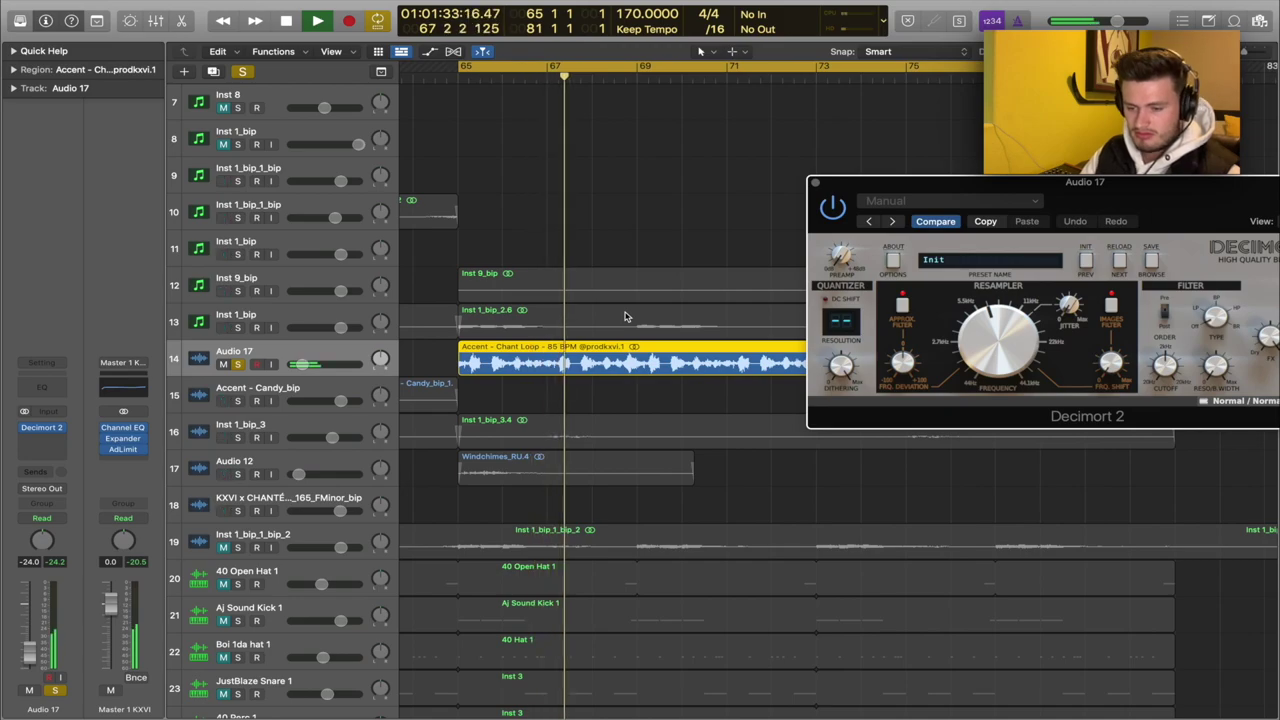
key(space)
click(815, 183)
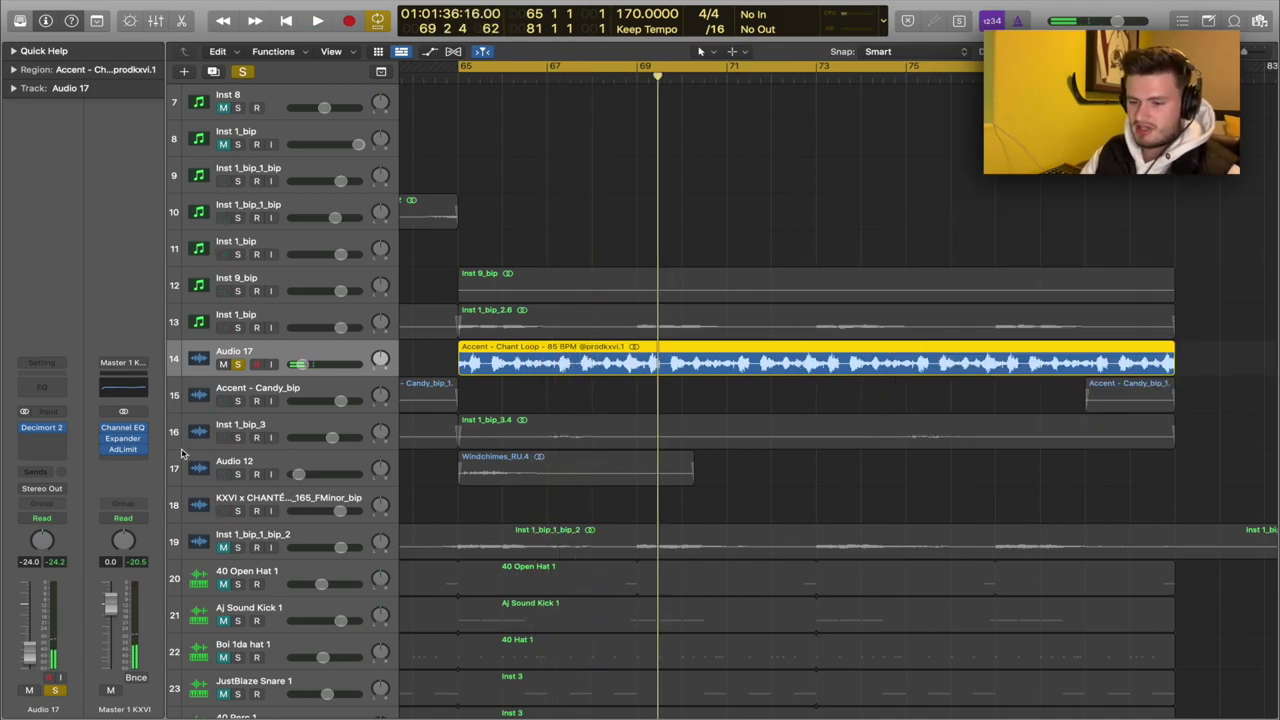
key(super+Left)
key(super+Left)
key(super+Left)
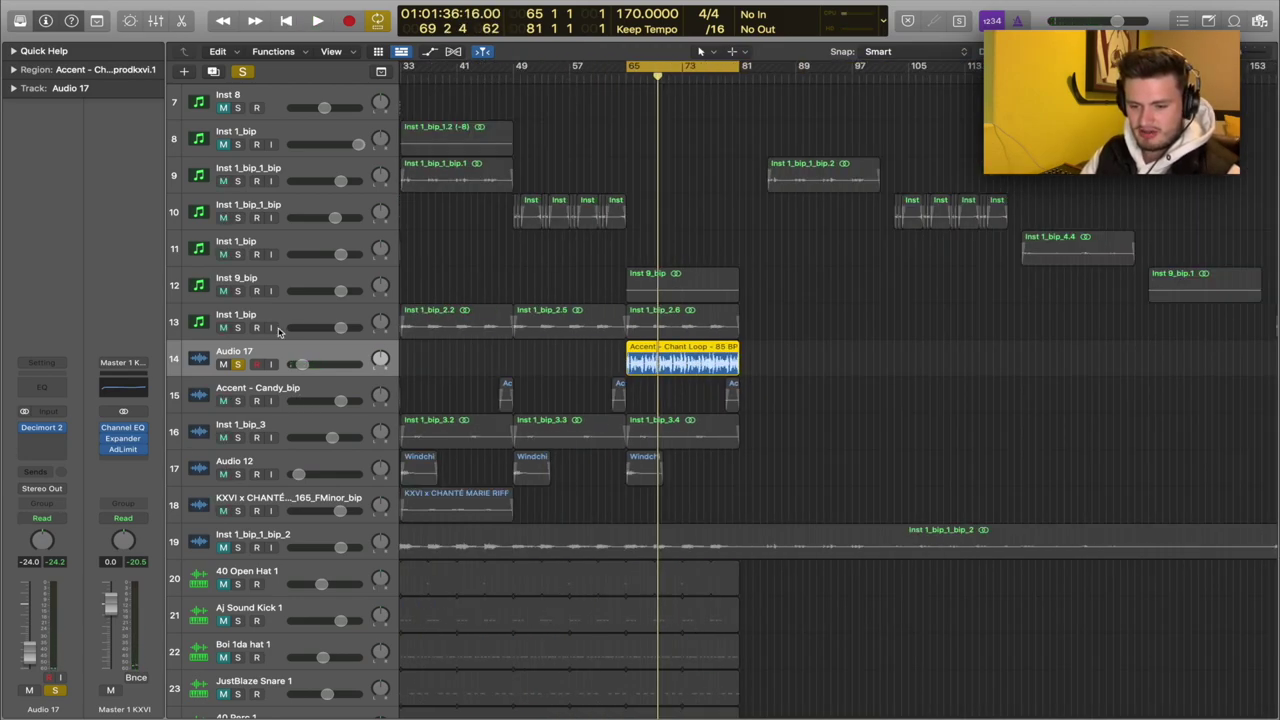
drag(238, 327, 238, 437)
key(space)
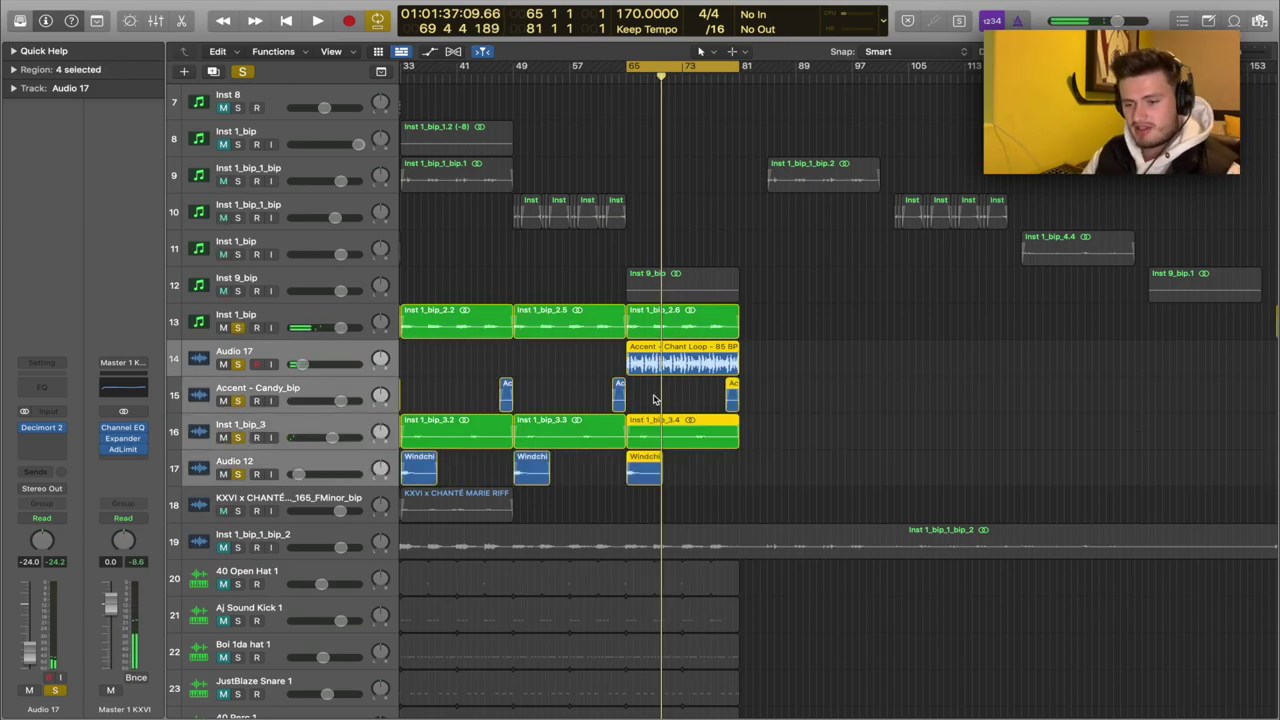
Clear all soloing, solo the Inst 9 lead, and show its Analog Lab preset.
click(242, 71)
scroll(250, 250, up, 5)
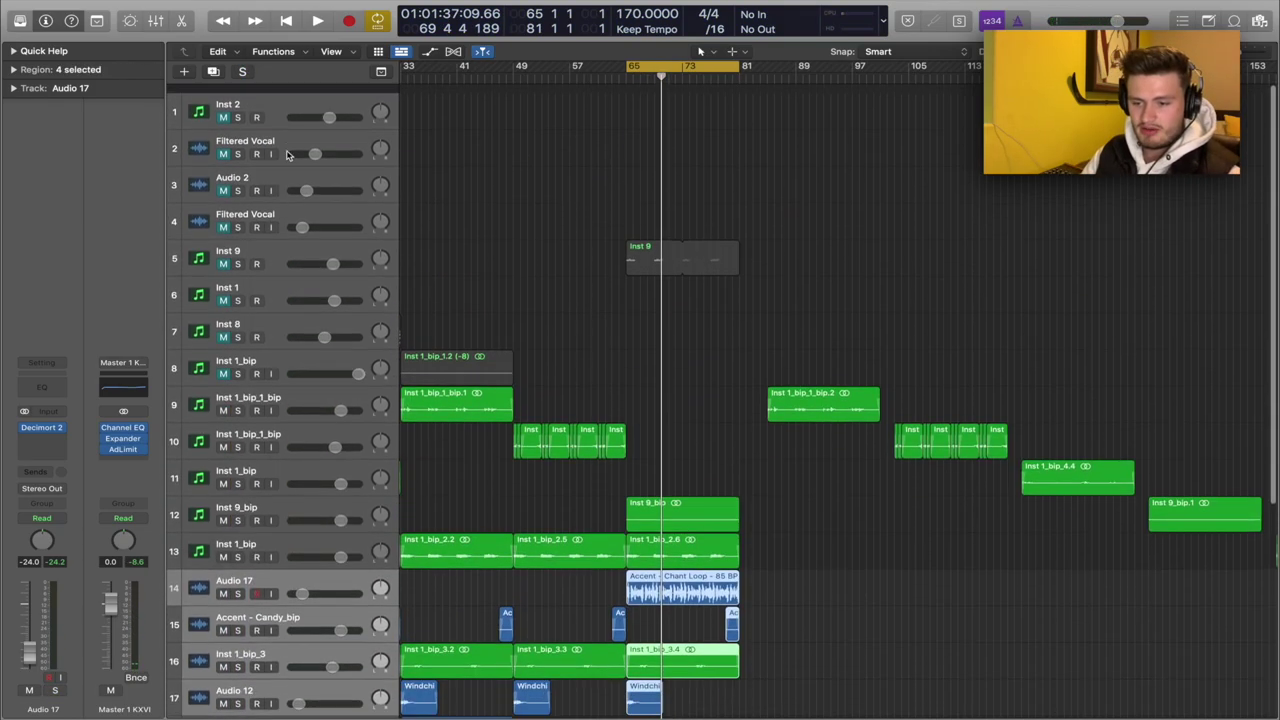
click(224, 255)
click(237, 255)
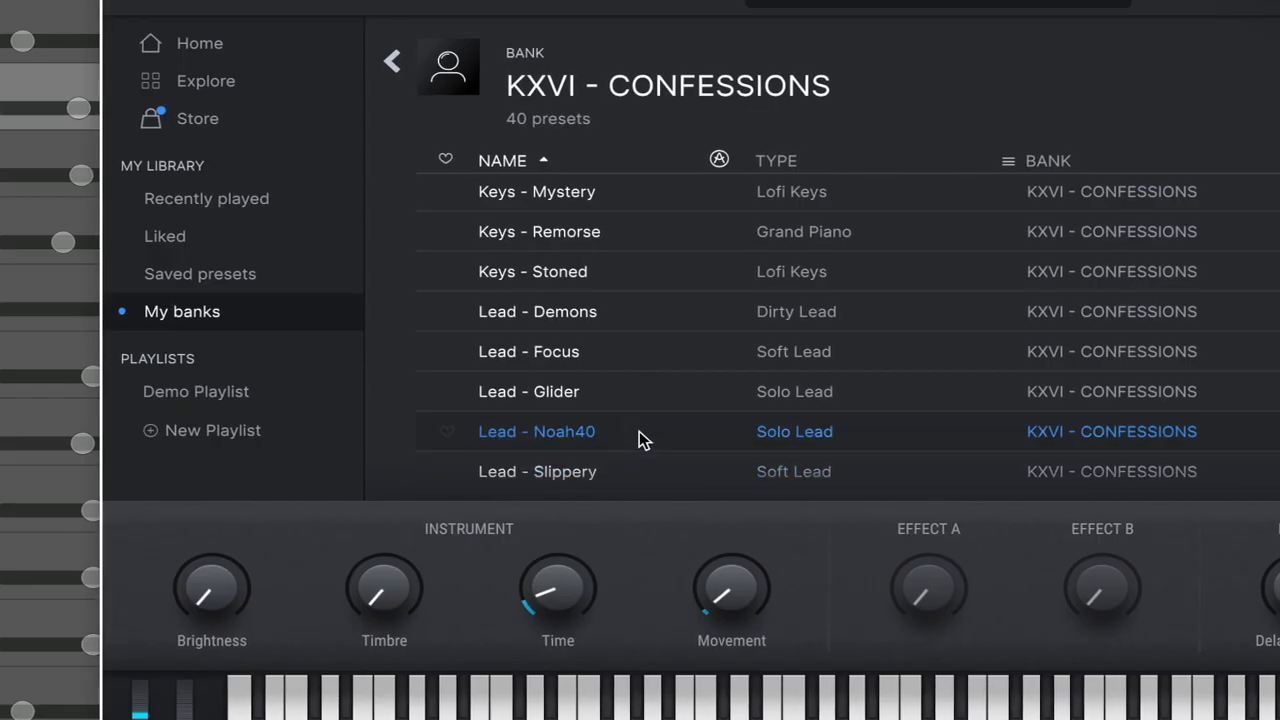
scroll(638, 431, down, 1)
click(586, 414)
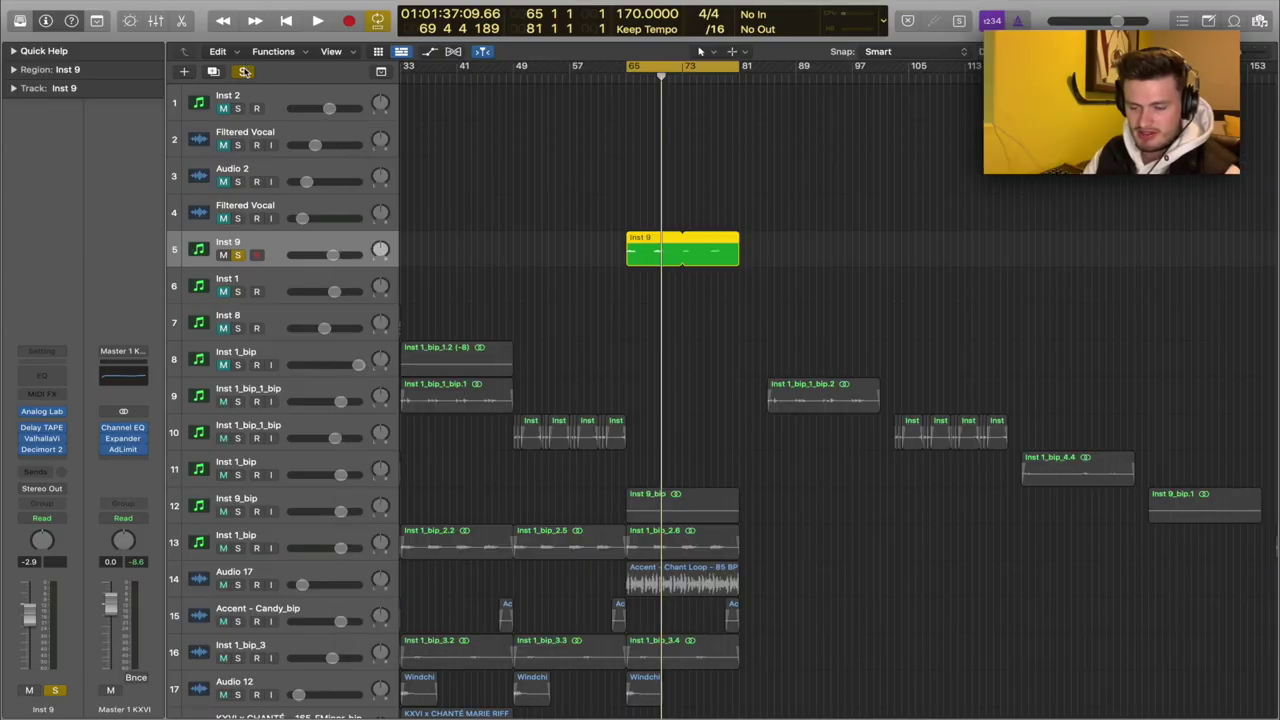
Open the lead region in the Piano Roll and inspect its Delay TAPE, VintageVerb and Decimort 2 settings.
click(244, 71)
double_click(632, 250)
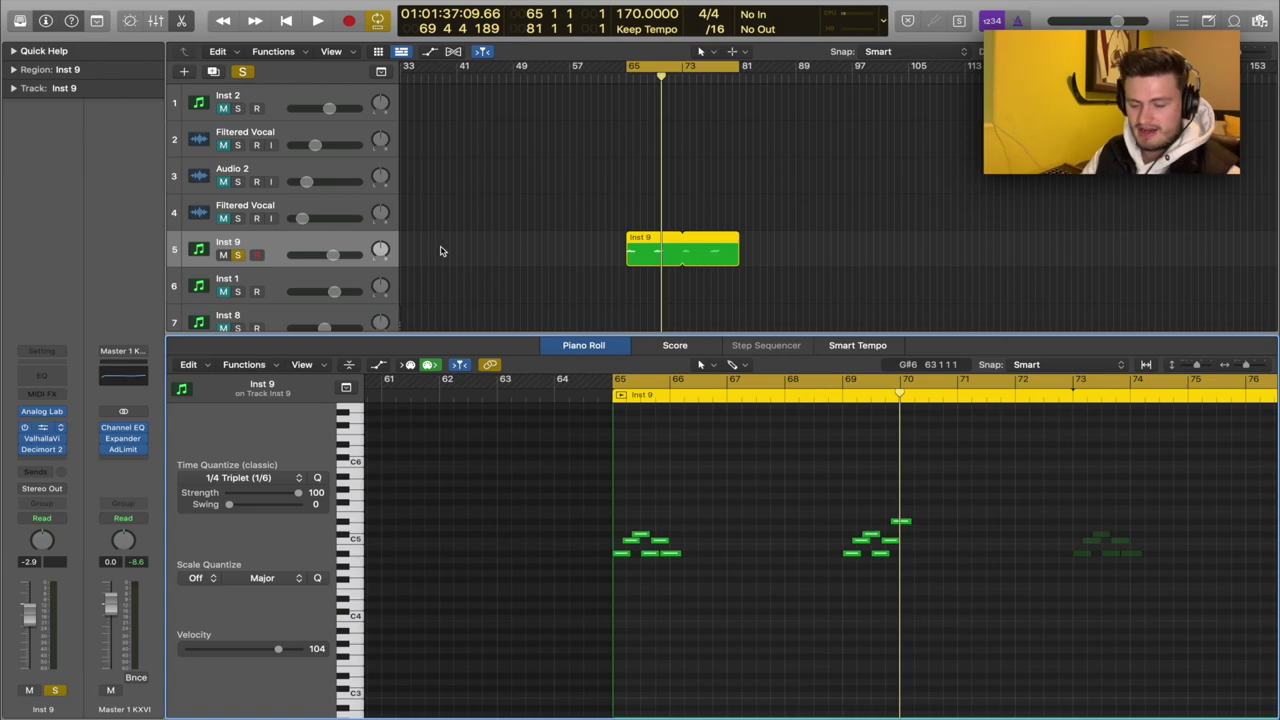
click(41, 428)
click(347, 104)
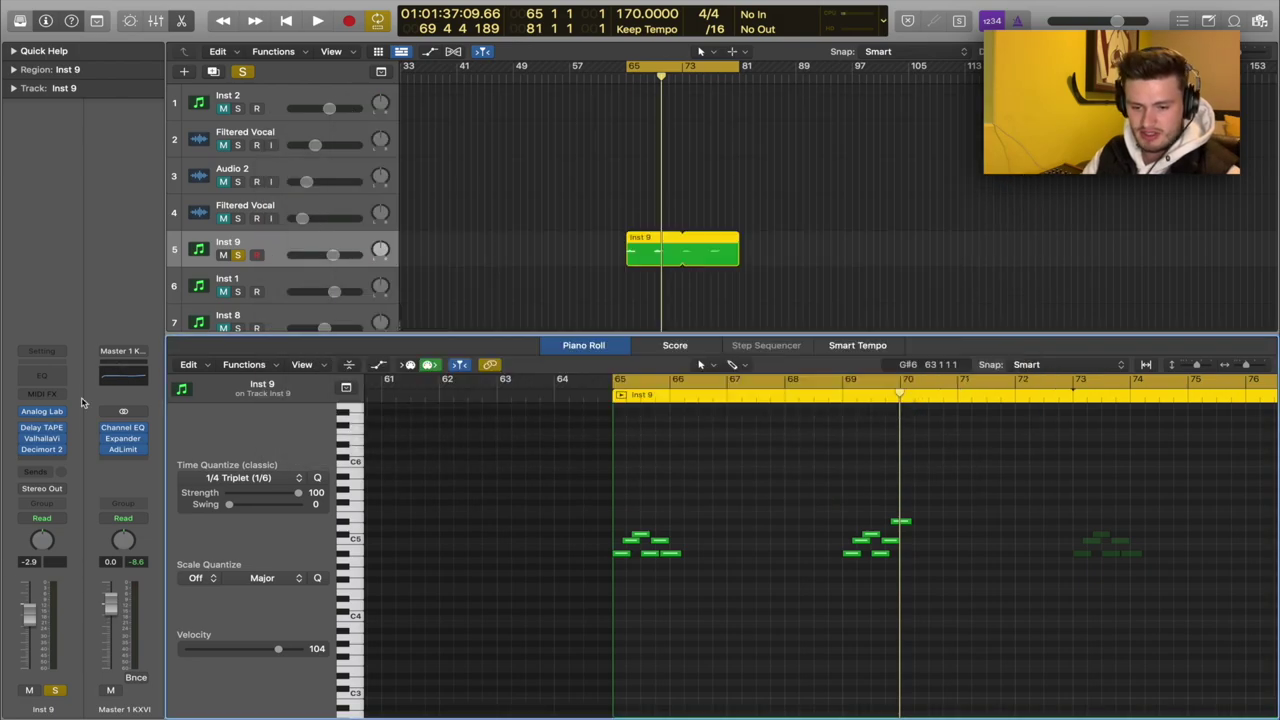
click(41, 438)
click(50, 448)
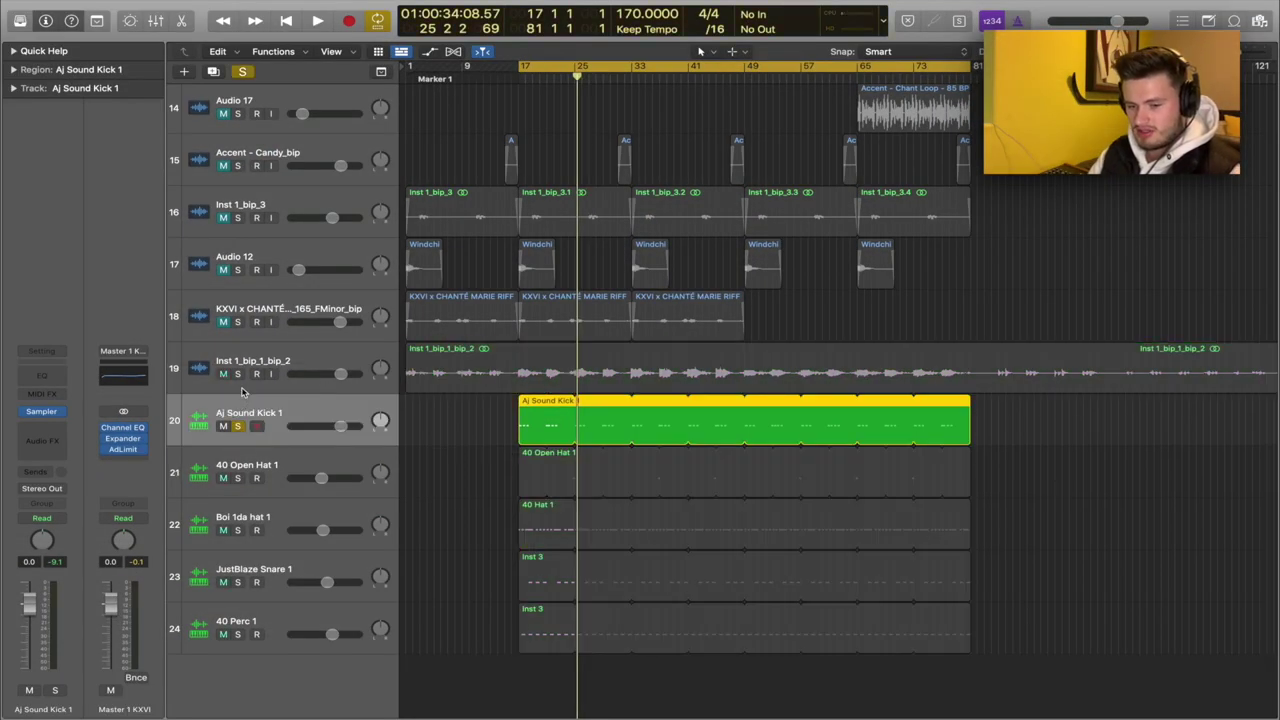
Solo Aj Sound Kick 1, view its kick notes in the Piano Roll, then move to 40 Open Hat 1.
click(239, 372)
double_click(539, 419)
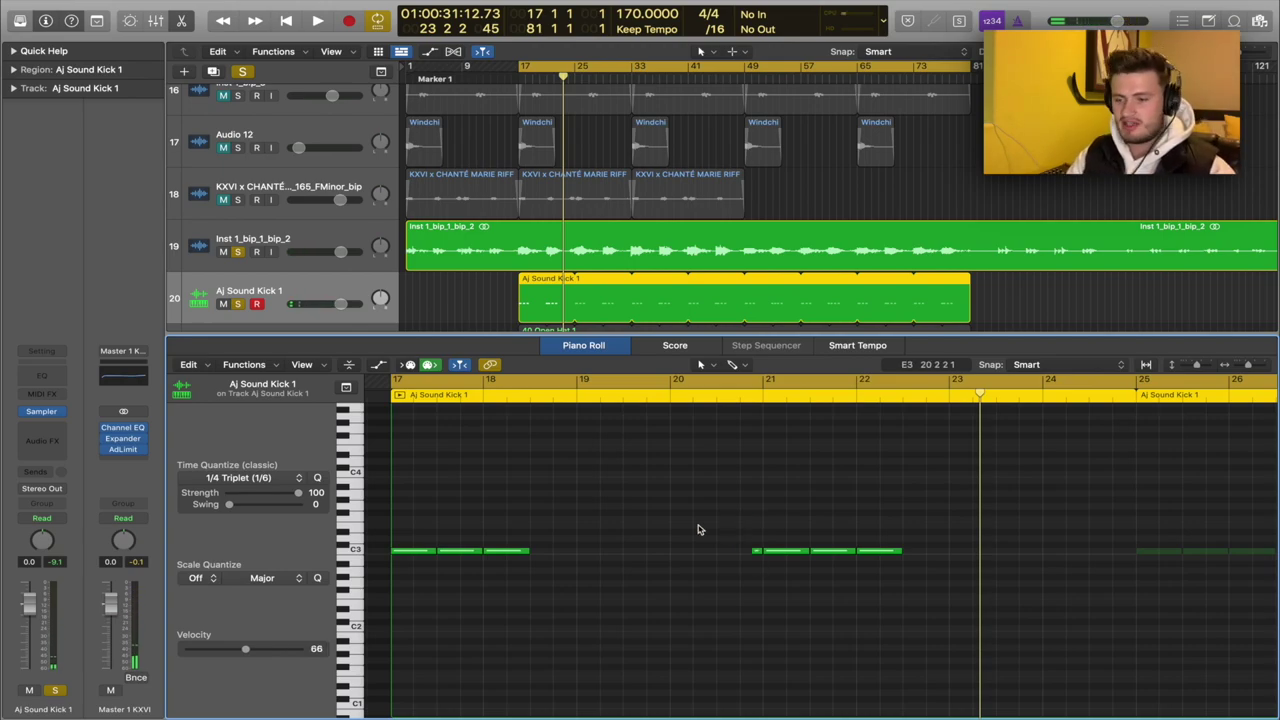
key(Down)
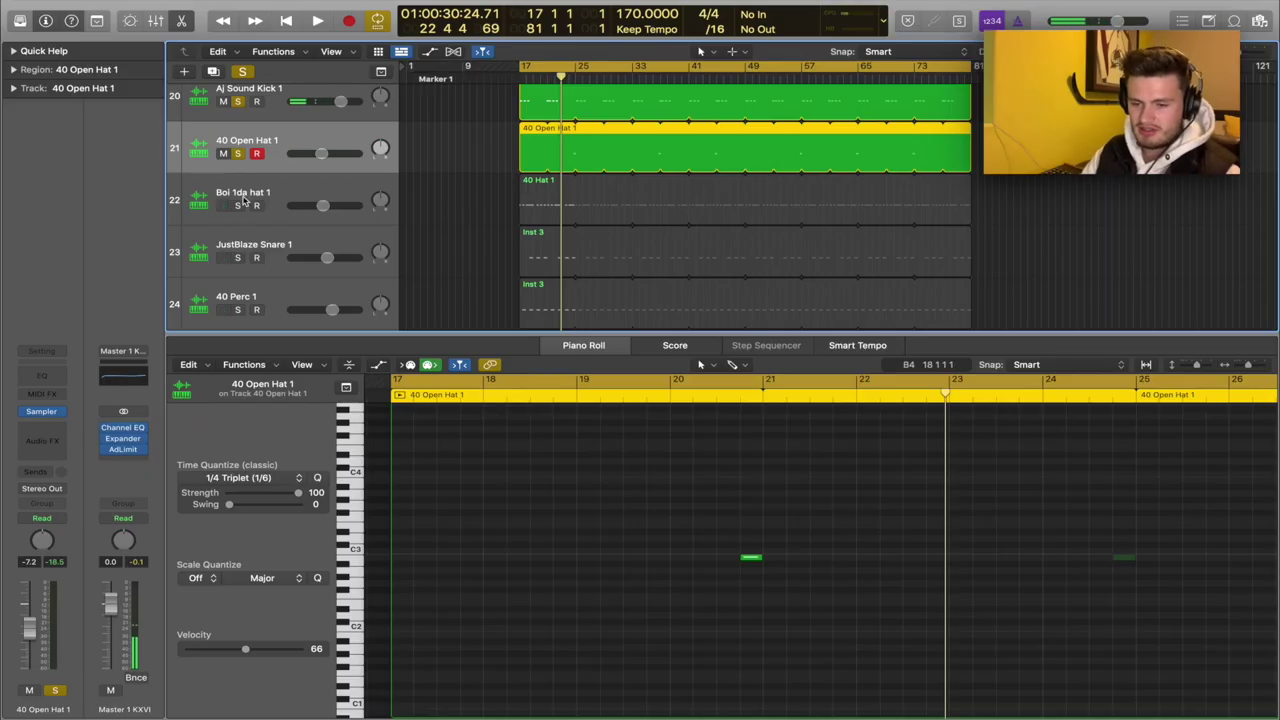
Show Boi 1da hat 1's 40 Hat 1 notes, deselect them, zoom in, and reset playback to bar 18.
click(243, 200)
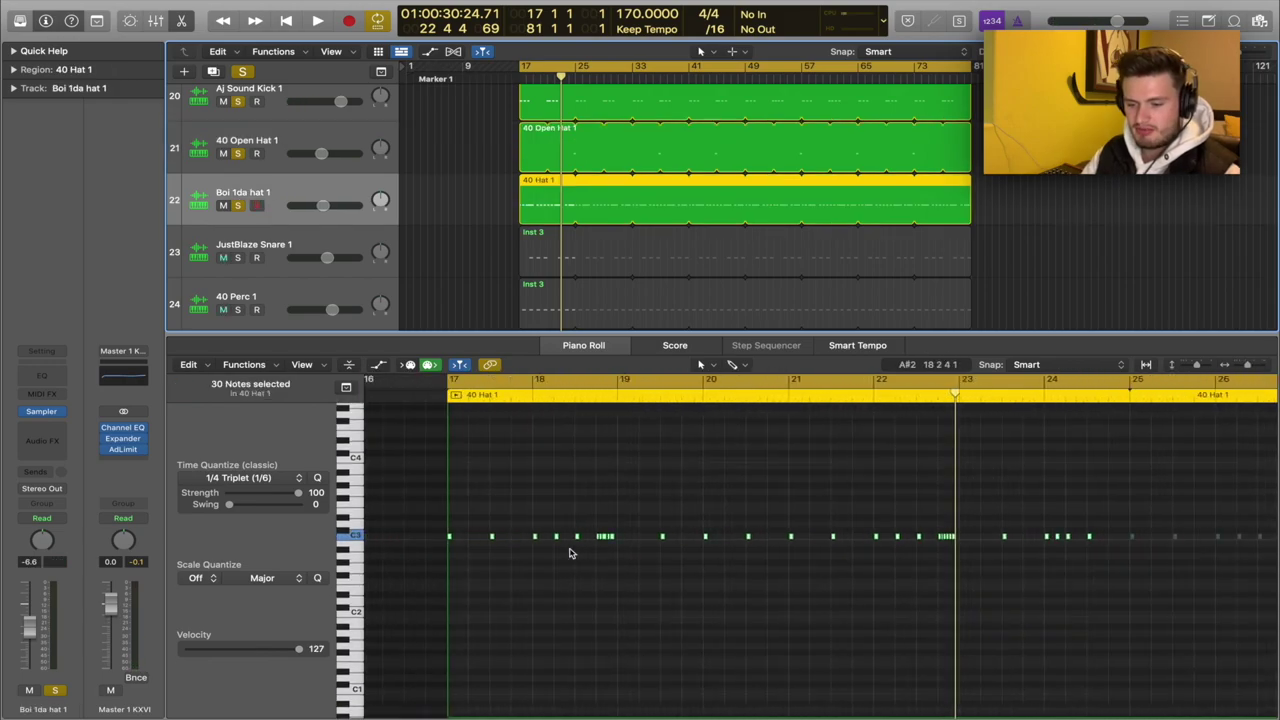
click(620, 567)
scroll(470, 548, left, 1)
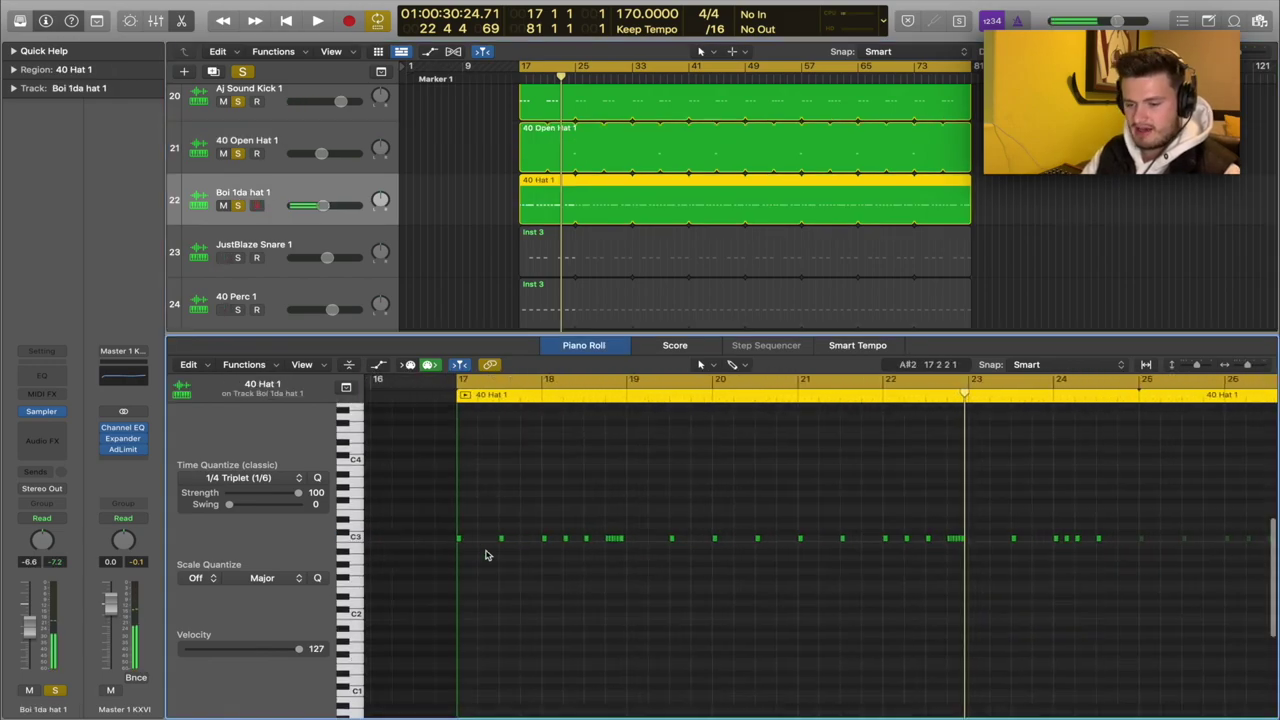
key(super+Right)
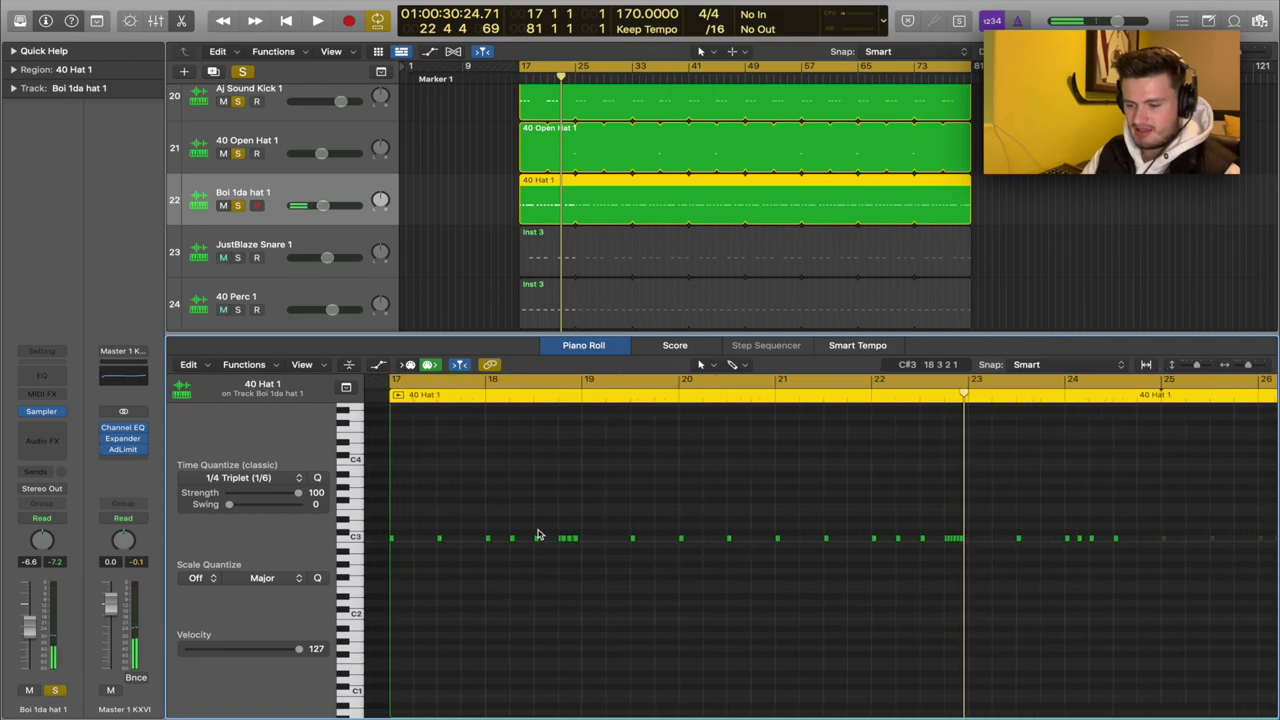
key(space)
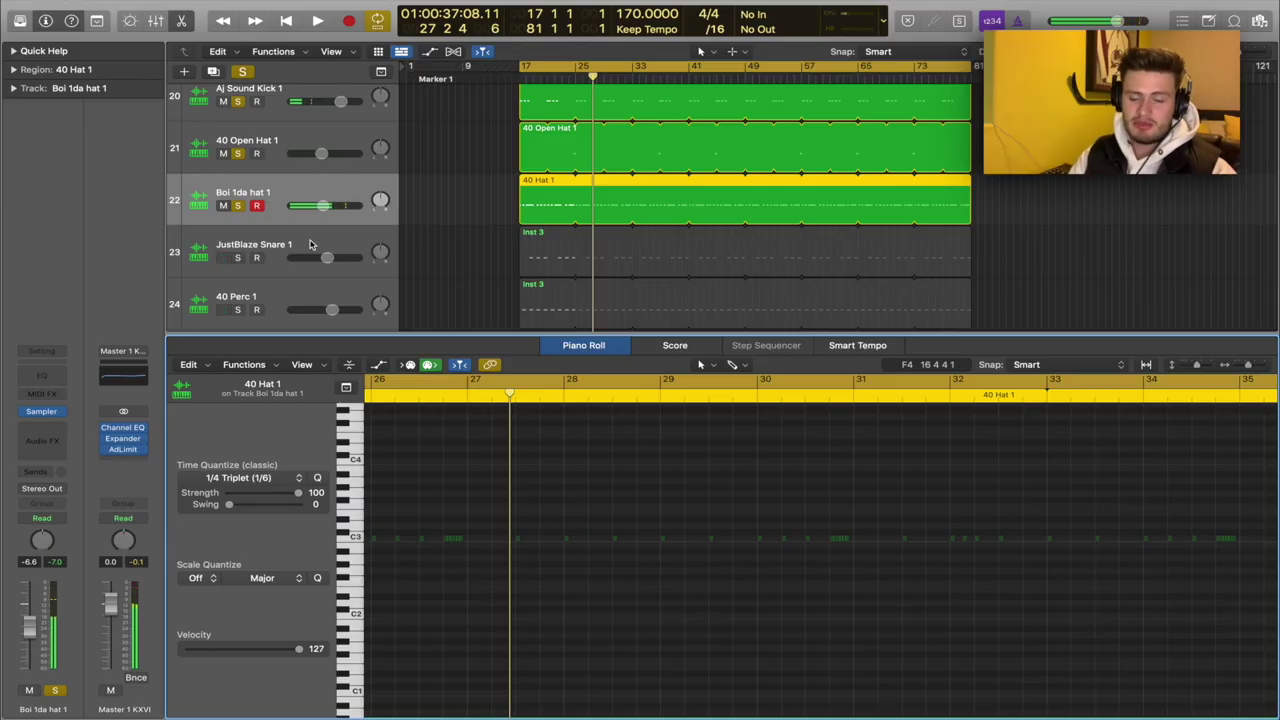
Select the Inst 3 region on JustBlaze Snare 1 to display its snare notes.
click(600, 258)
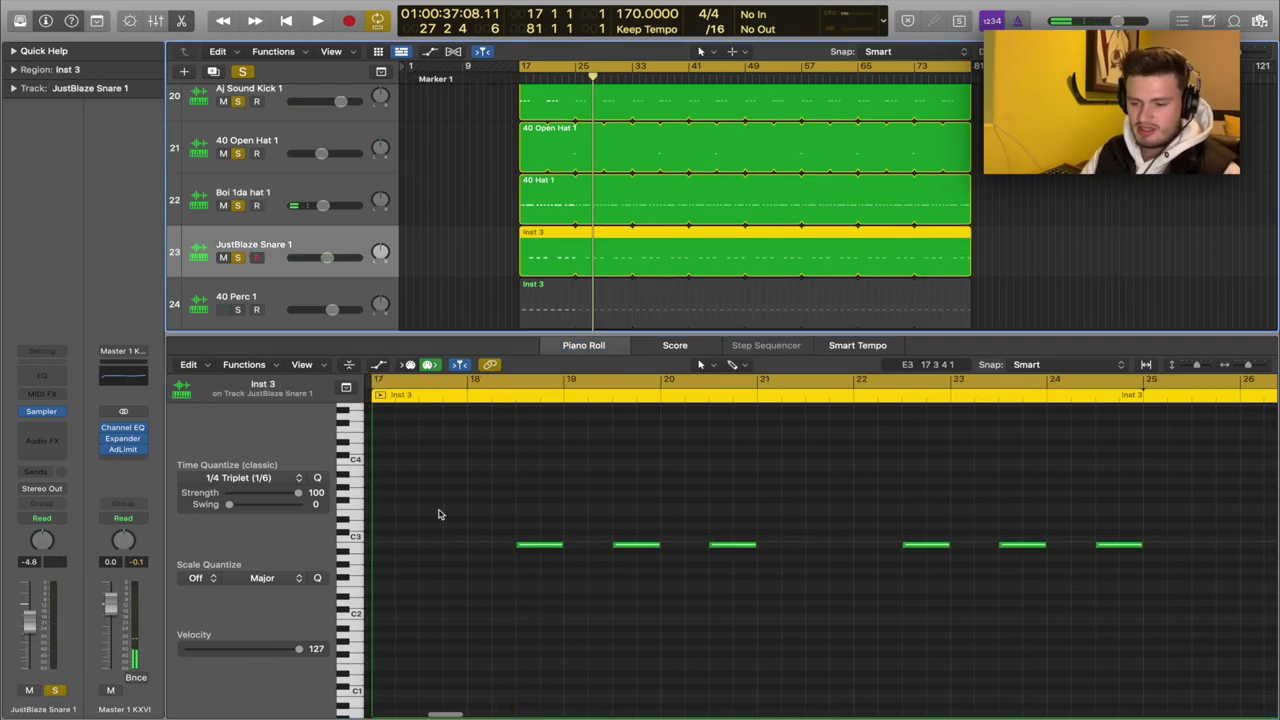